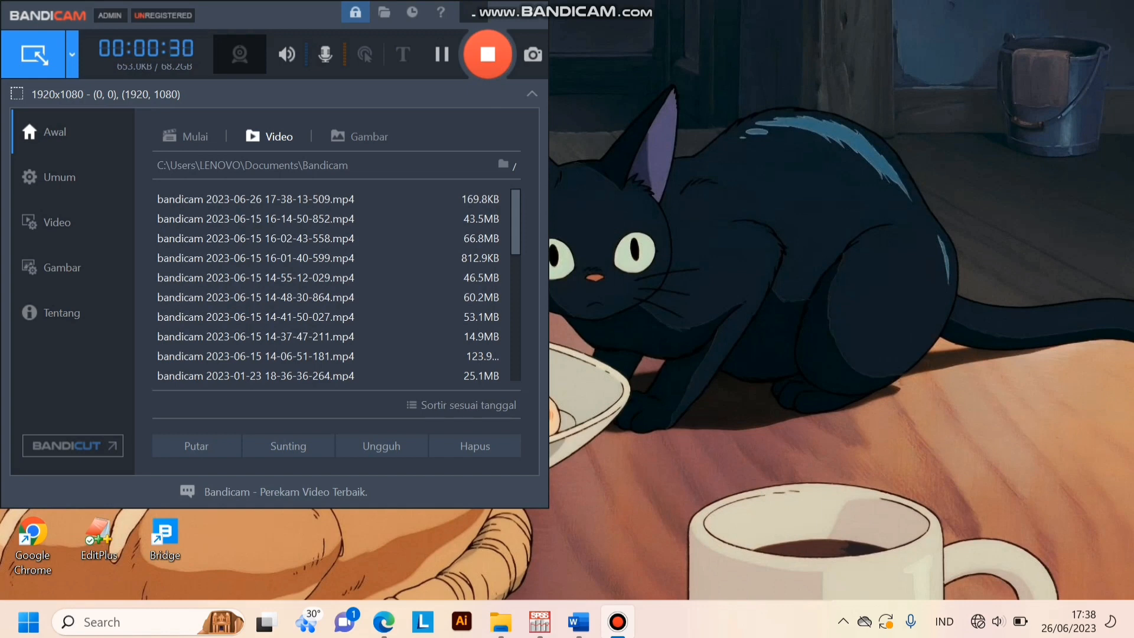
Minimise the screen recorder and bring up the Word document on validity and reliability to read the example
click(474, 13)
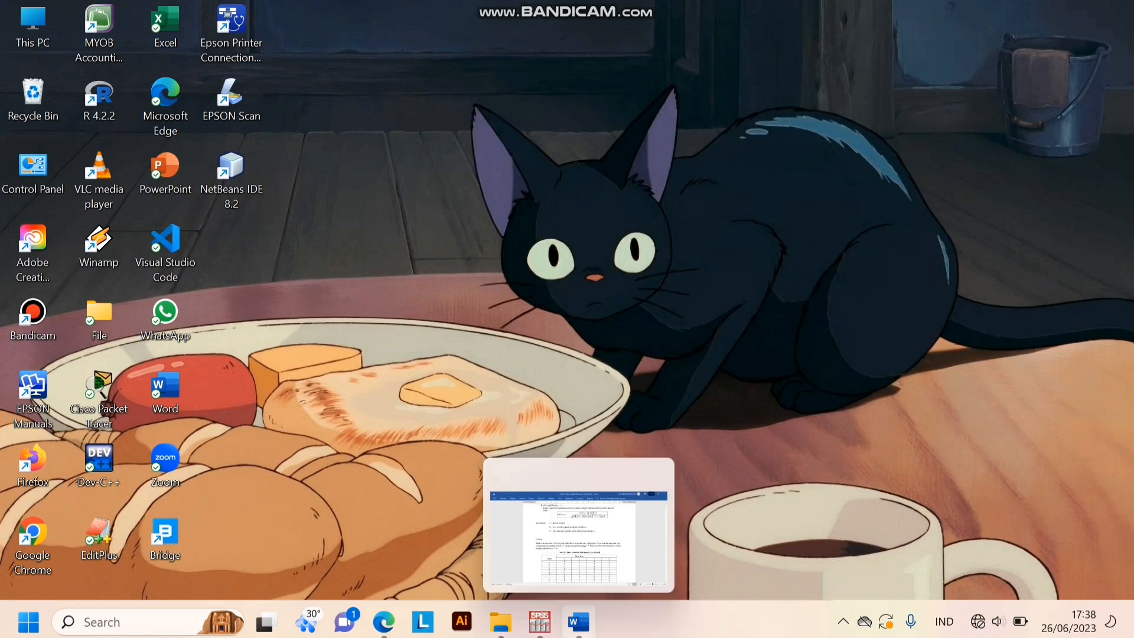
click(579, 621)
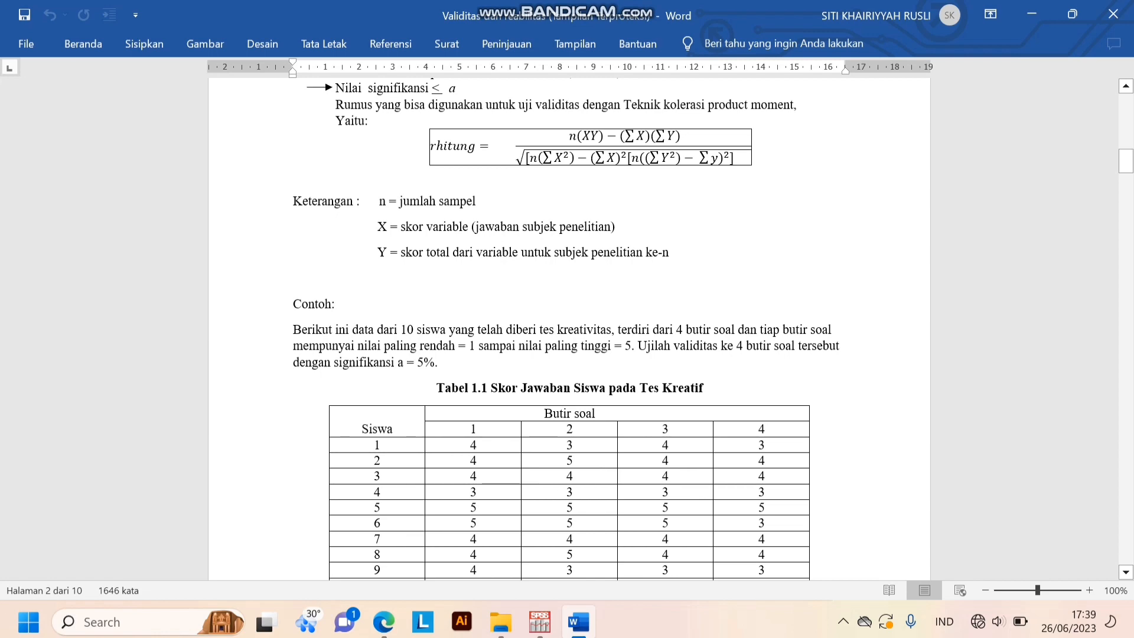
Switch to the SPSS Data Editor, rename the variable VAR00001 as Butir1 and set its measure to Scale
click(539, 621)
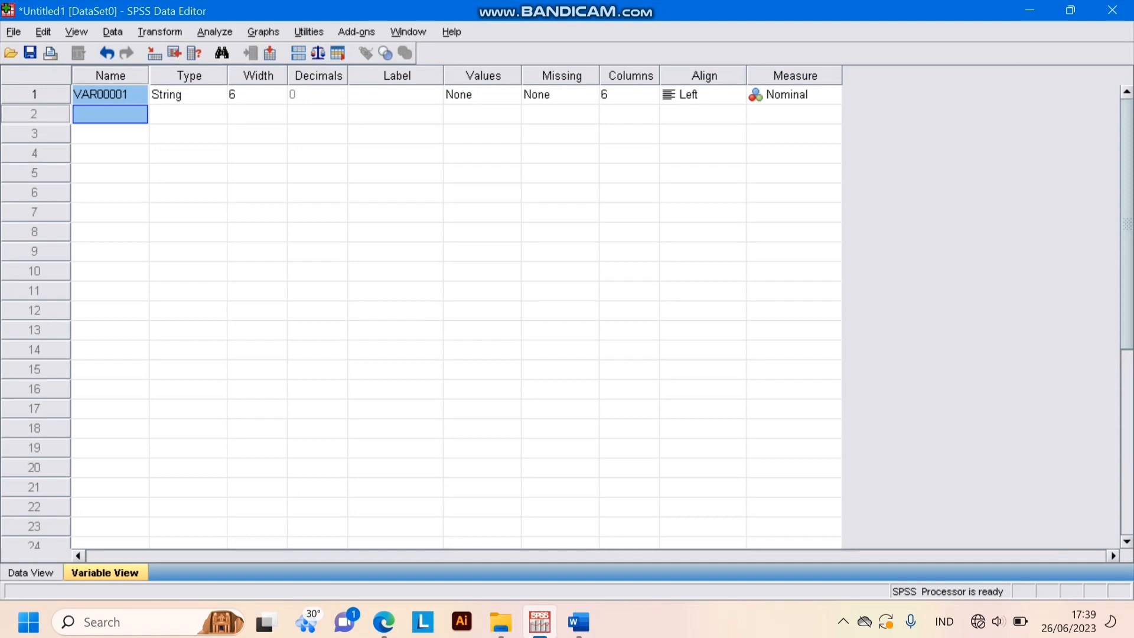
click(110, 95)
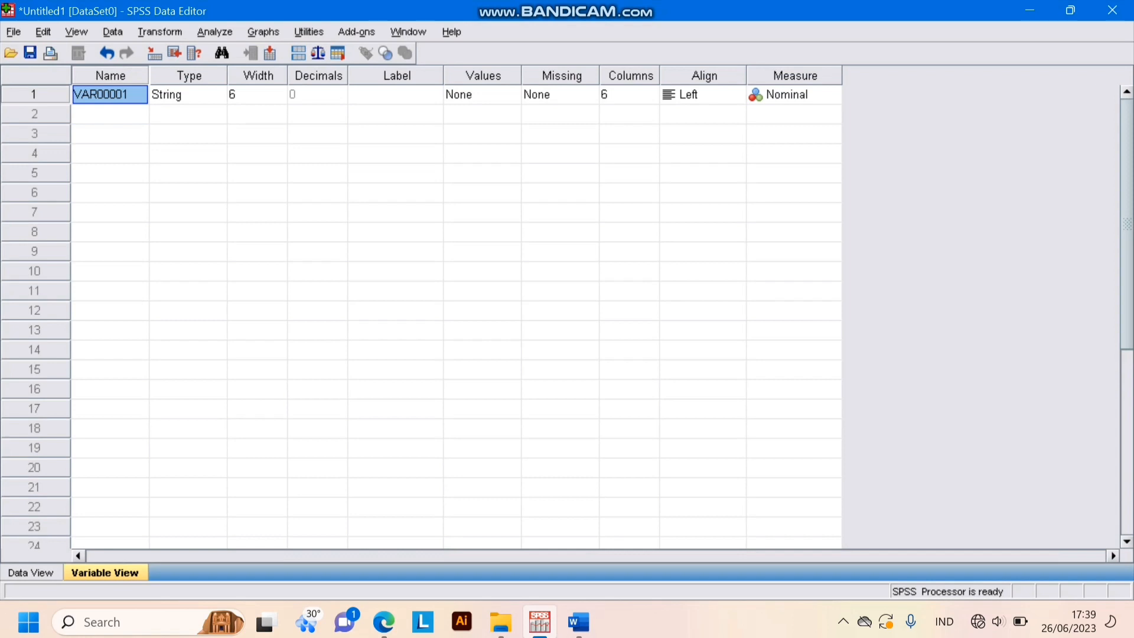
text(Butir)
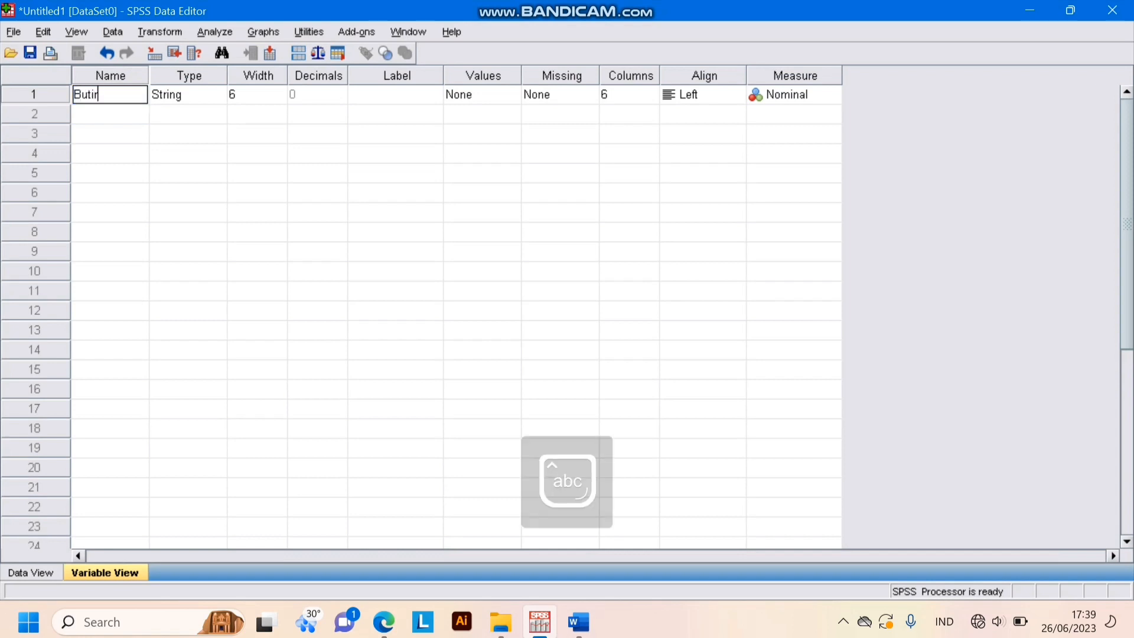
text(1)
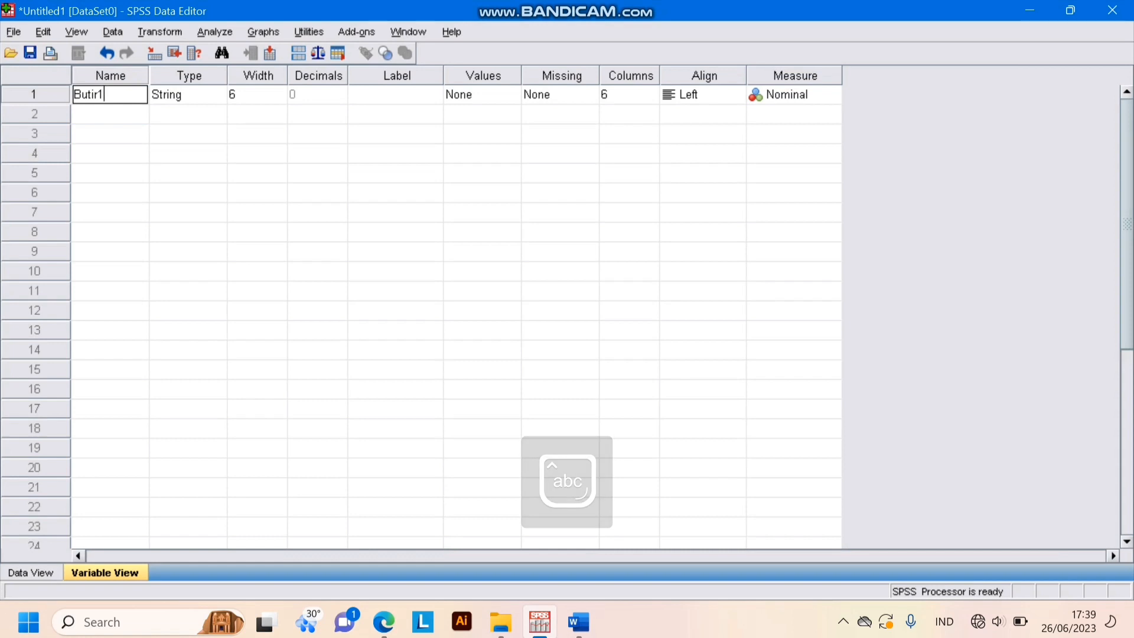
click(317, 95)
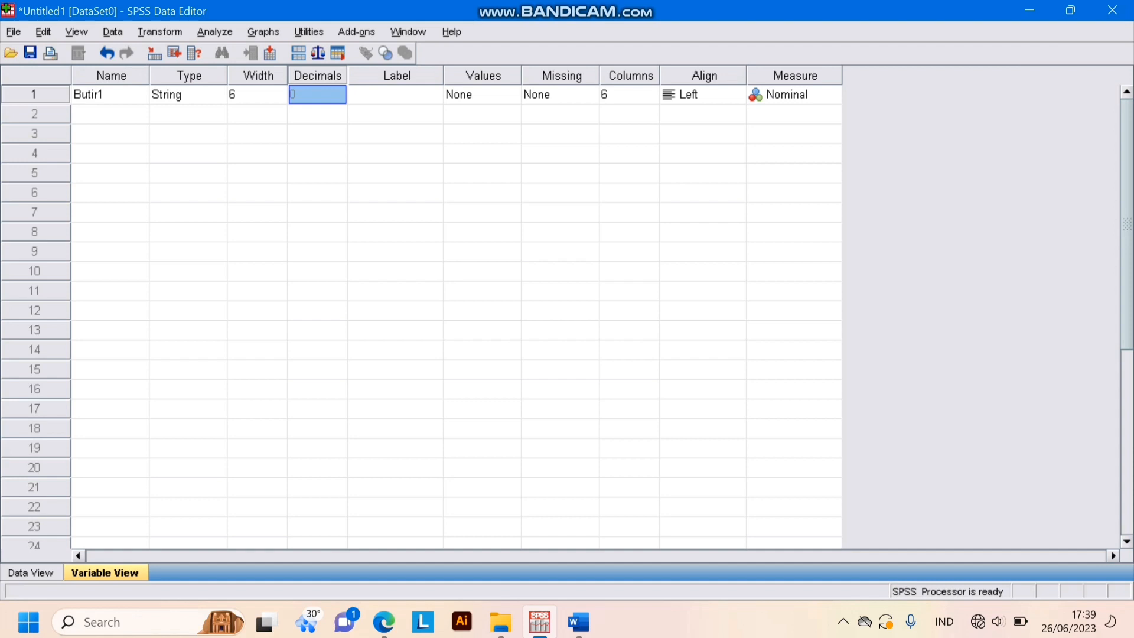
click(794, 95)
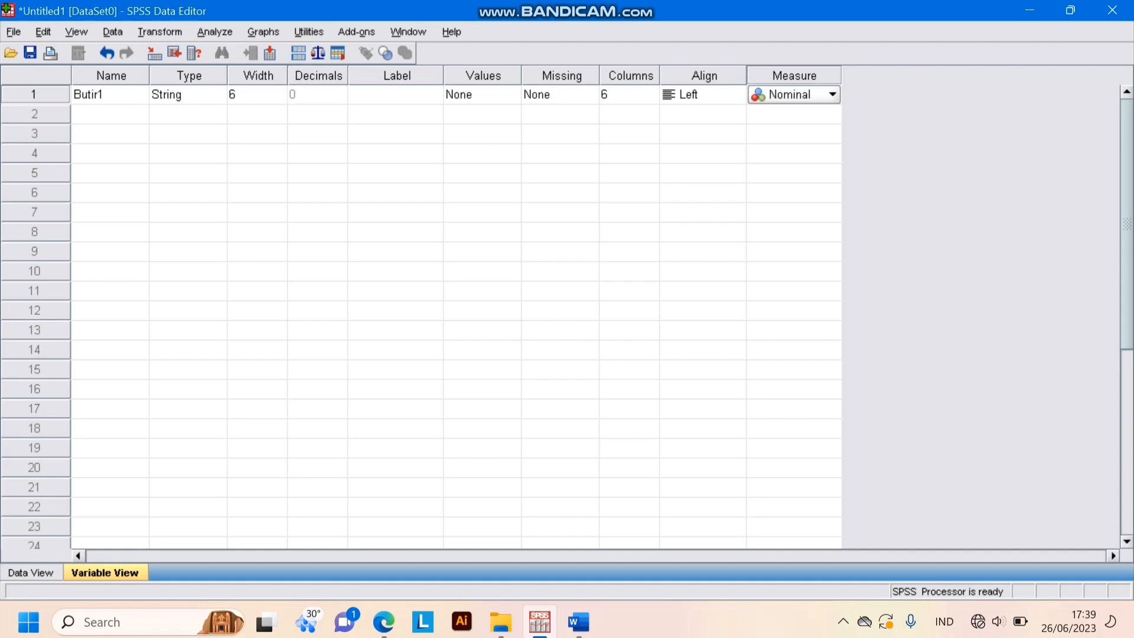
click(832, 95)
key(Return)
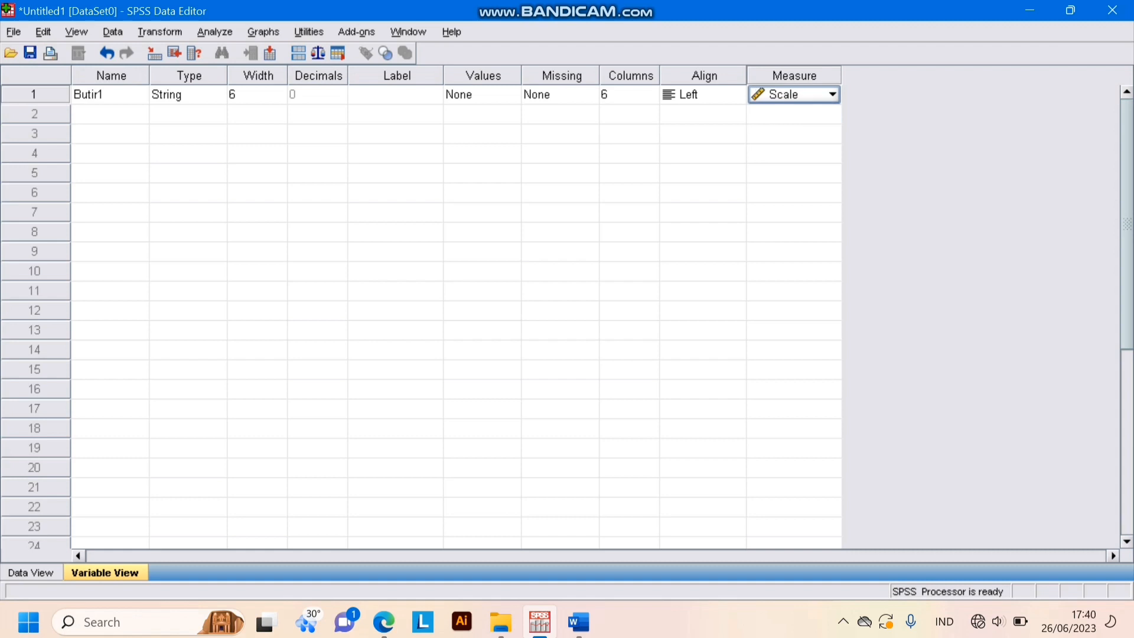
Add four more variables below Butir1, named Butir2, Butir3, Butir4 and Total_skor
click(111, 114)
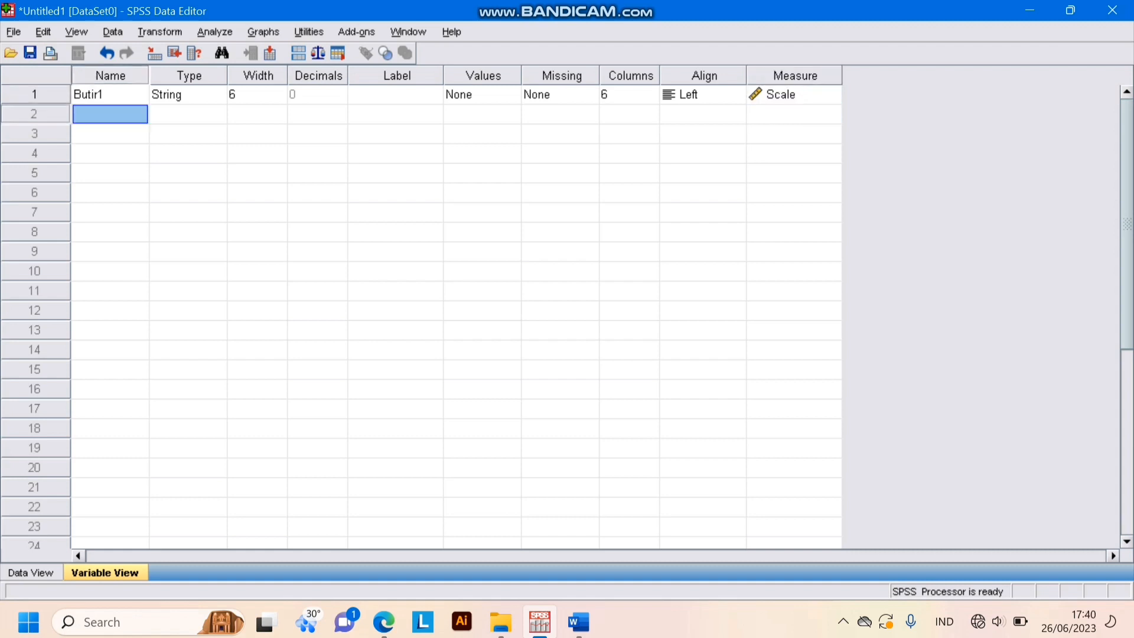
text(Butir2)
key(Return)
text(Butir3)
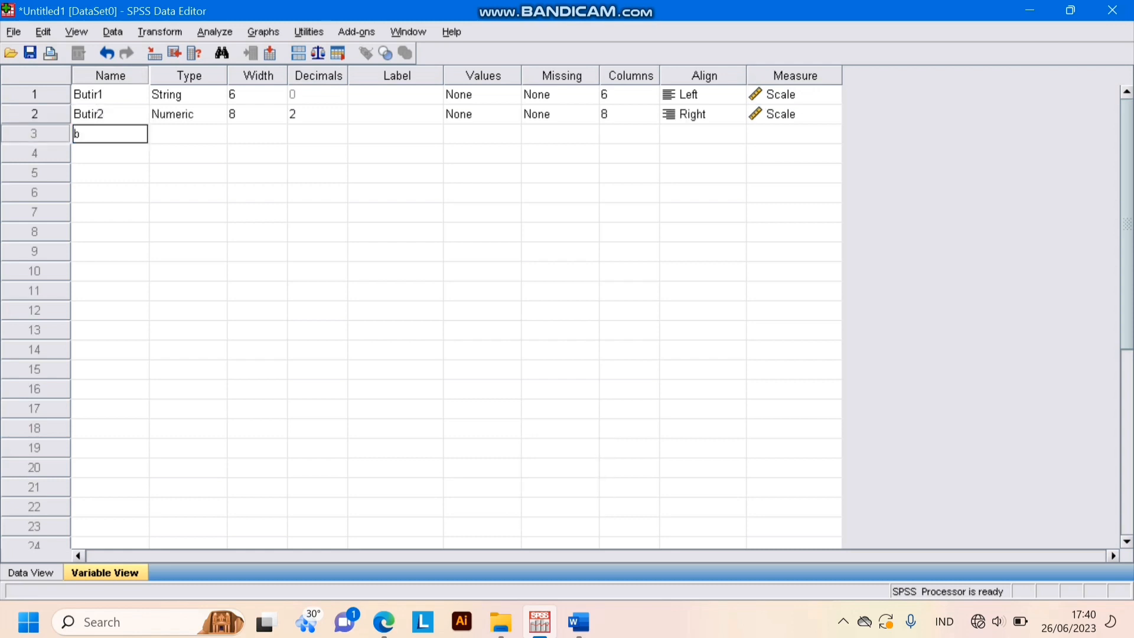
key(Return)
text(Butir4)
key(Return)
text(Total_skor)
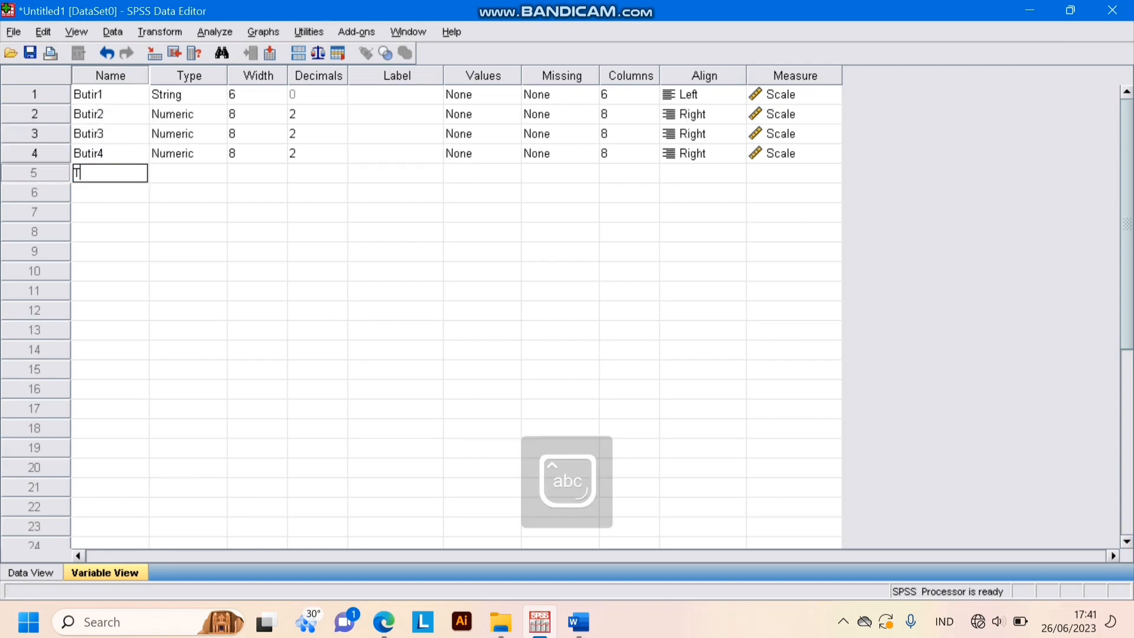
key(Return)
Set the decimals of Butir2, Butir3, Butir4 and Total_skor to 0 and switch to the data view
key(Right)
key(Right)
key(Right)
key(Up)
key(Up)
key(Up)
key(Up)
text(0)
key(Return)
text(0)
key(Return)
text(0)
key(Return)
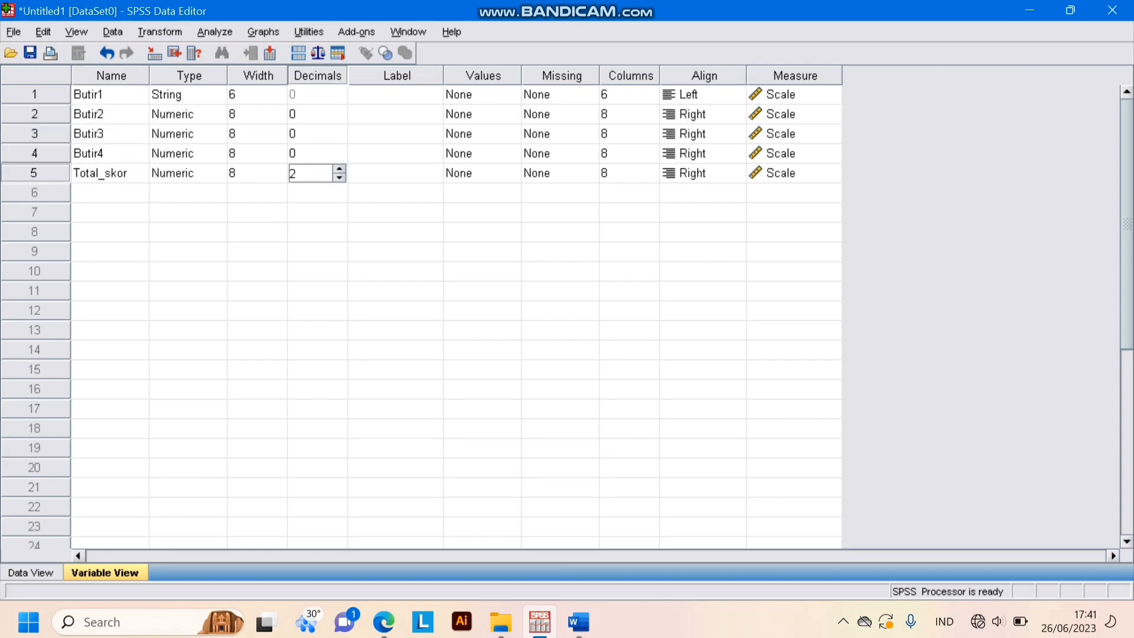
text(0)
key(ctrl+t)
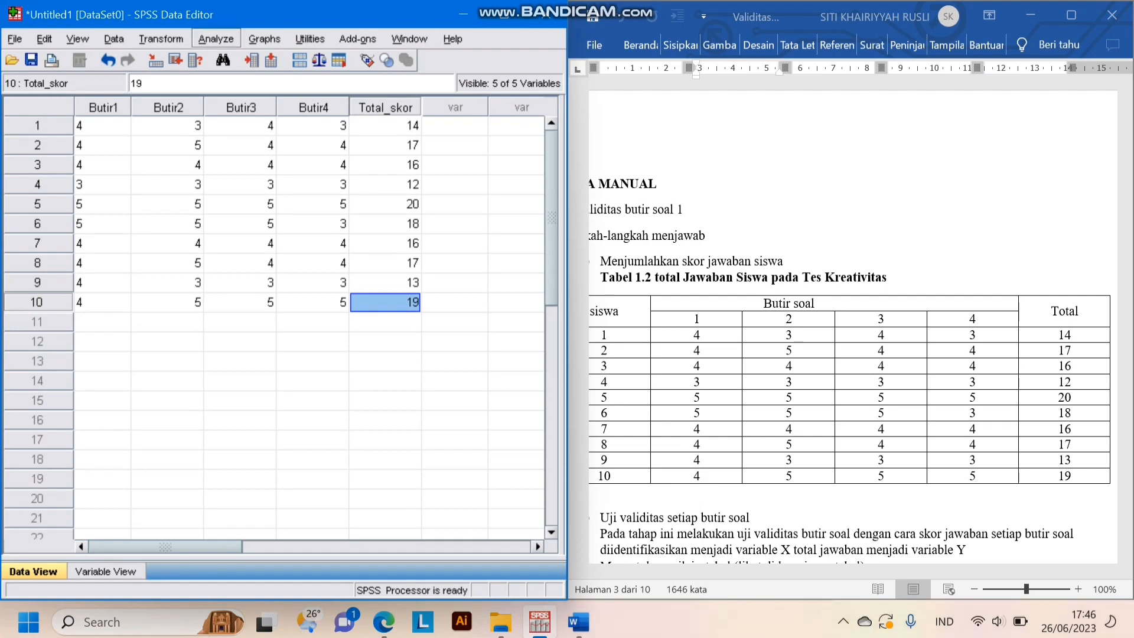
Start a bivariate correlation and add Butir2, Butir3, Butir4 and Total_skor as its variables
click(216, 39)
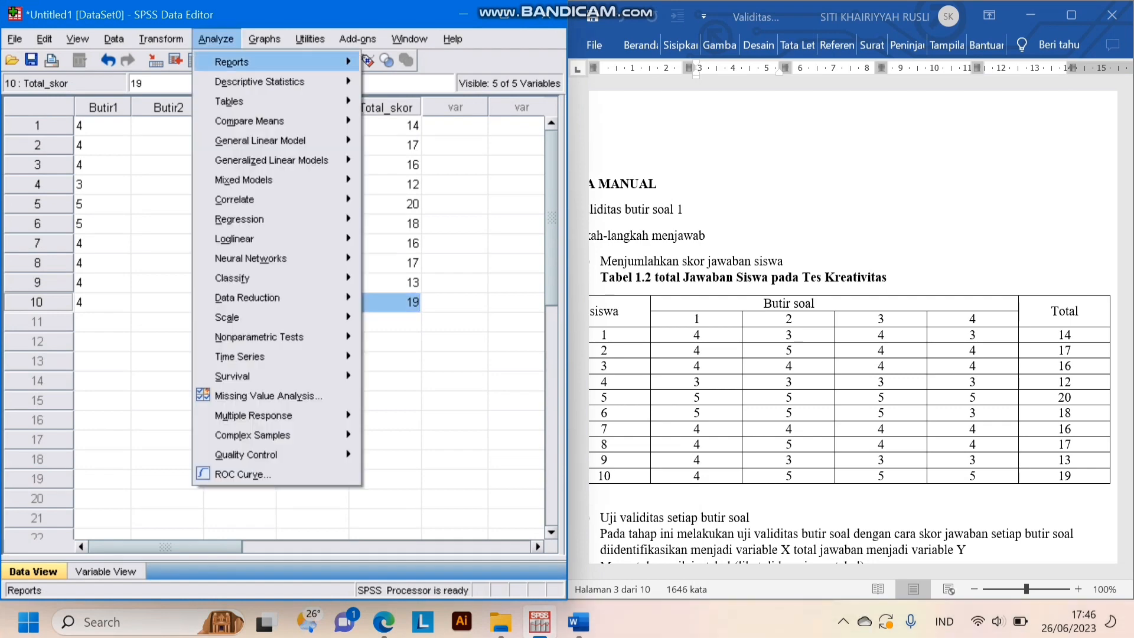
mouse_move(260, 140)
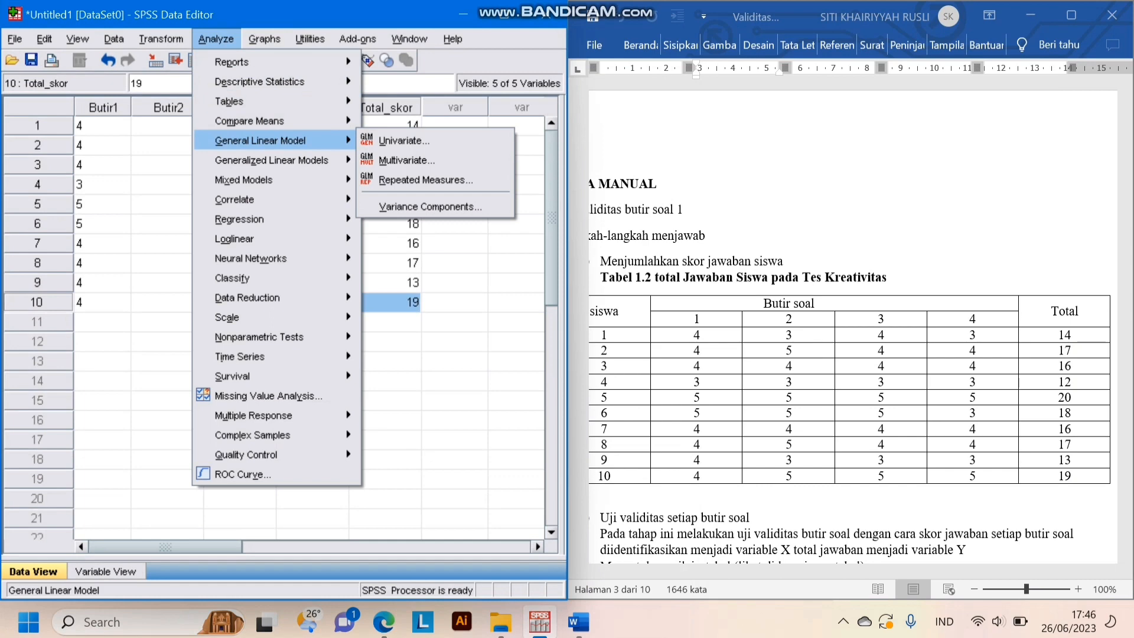
mouse_move(259, 199)
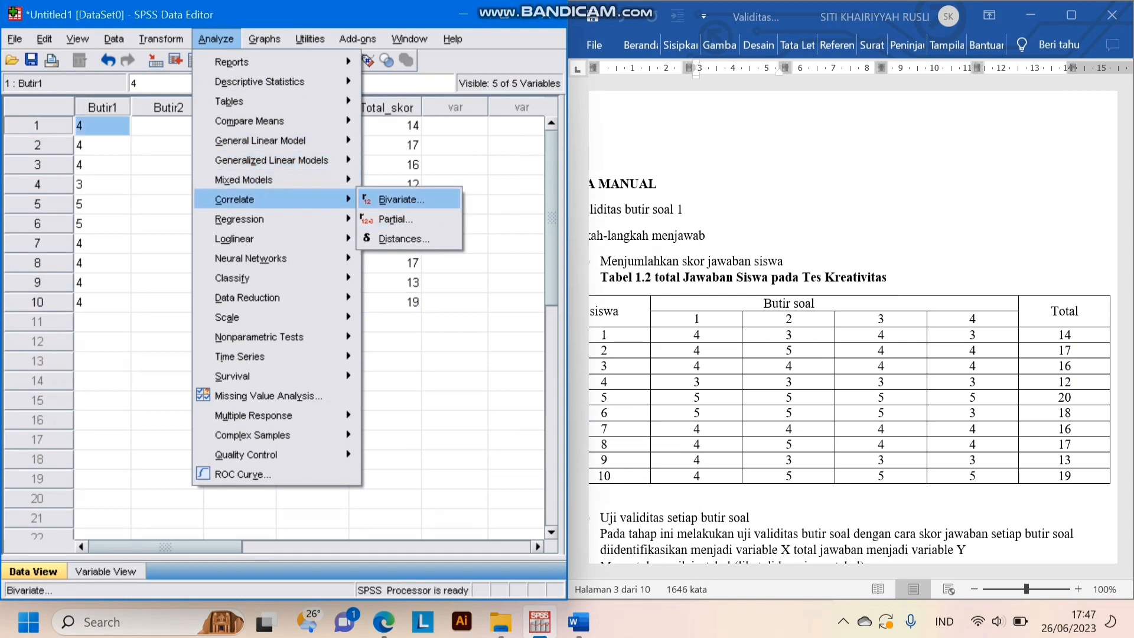
click(401, 199)
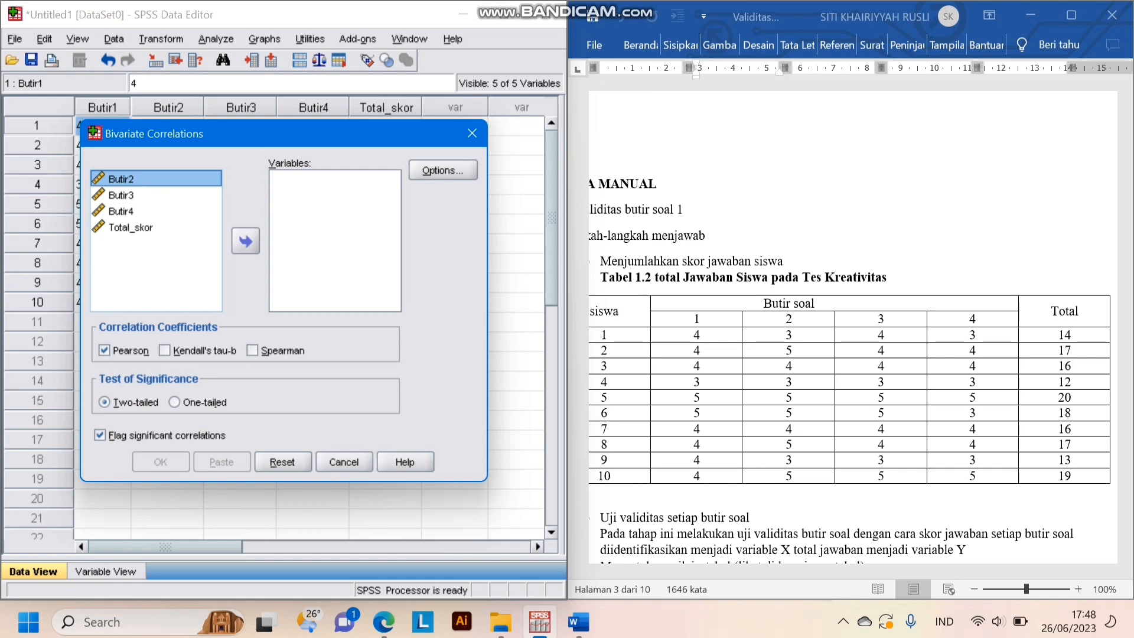
click(245, 241)
click(122, 179)
click(246, 241)
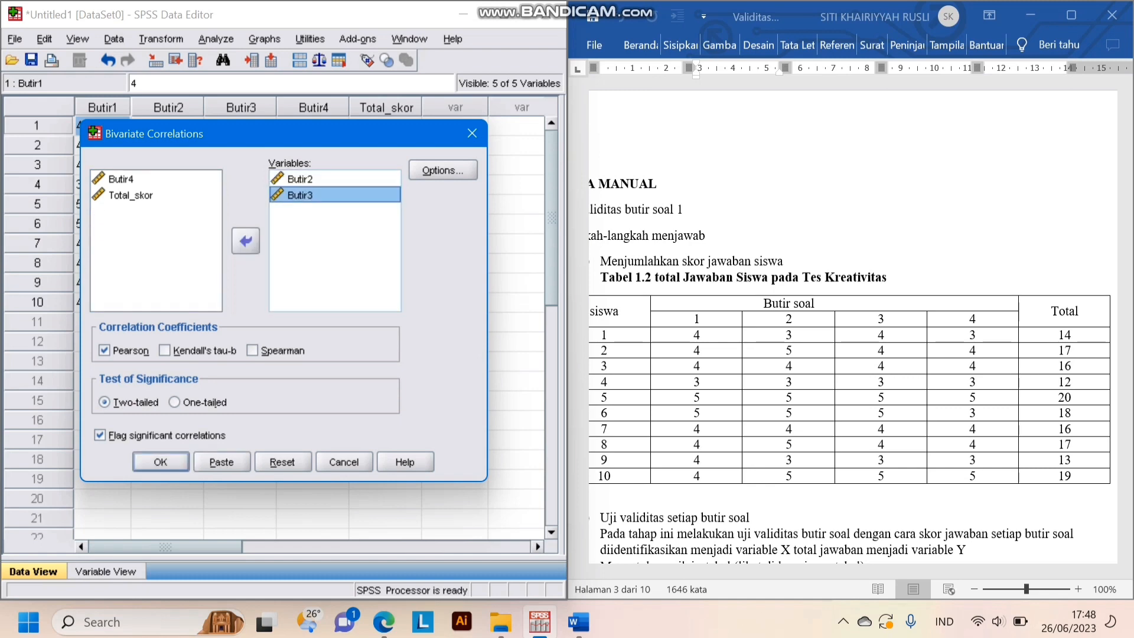
click(121, 179)
click(246, 241)
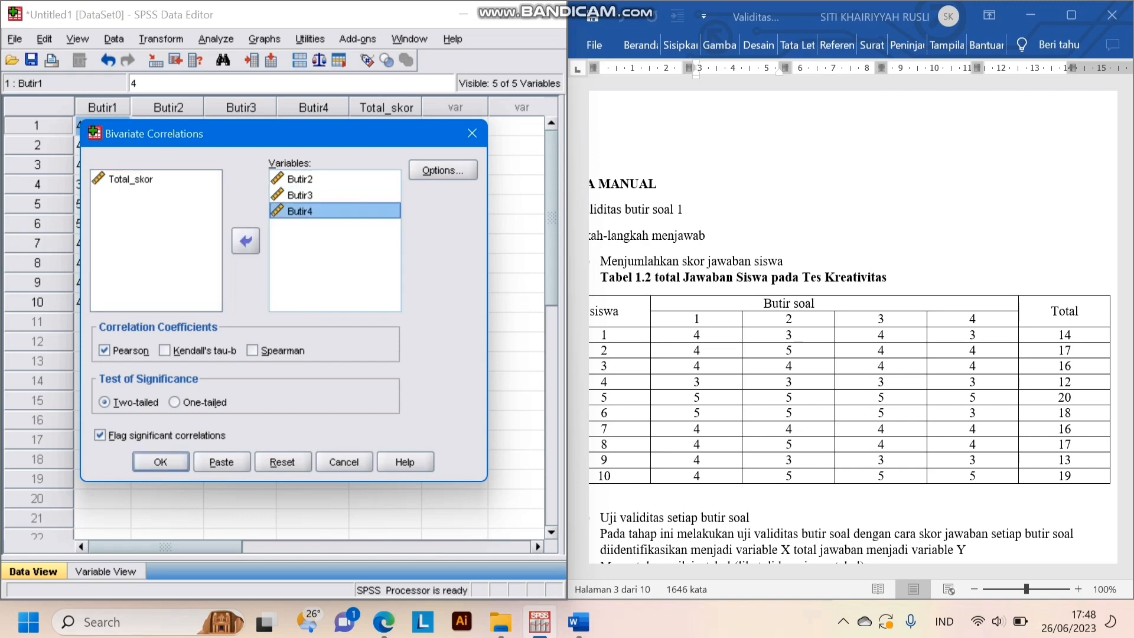
click(131, 179)
click(246, 241)
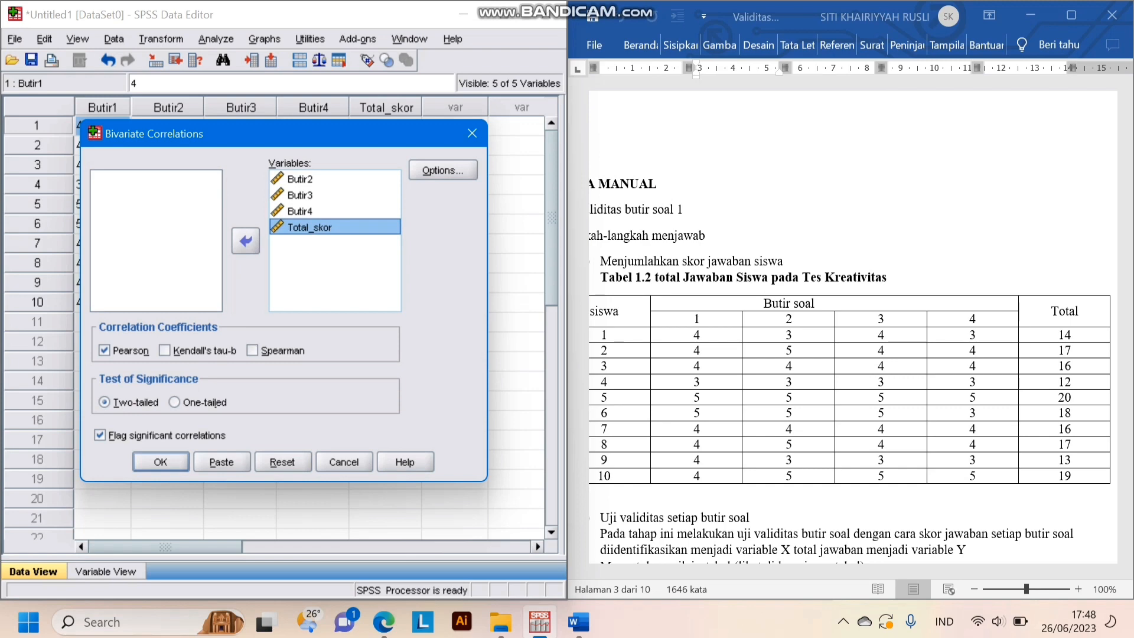
Include means and standard deviations in the correlation options and run the analysis
click(443, 170)
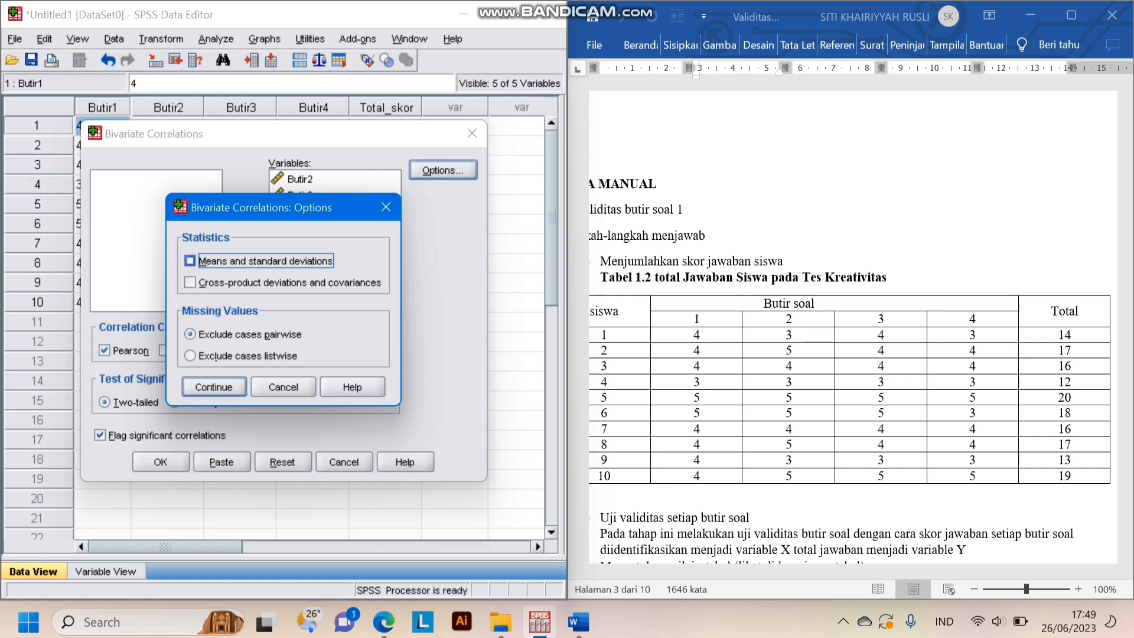
click(190, 260)
key(Return)
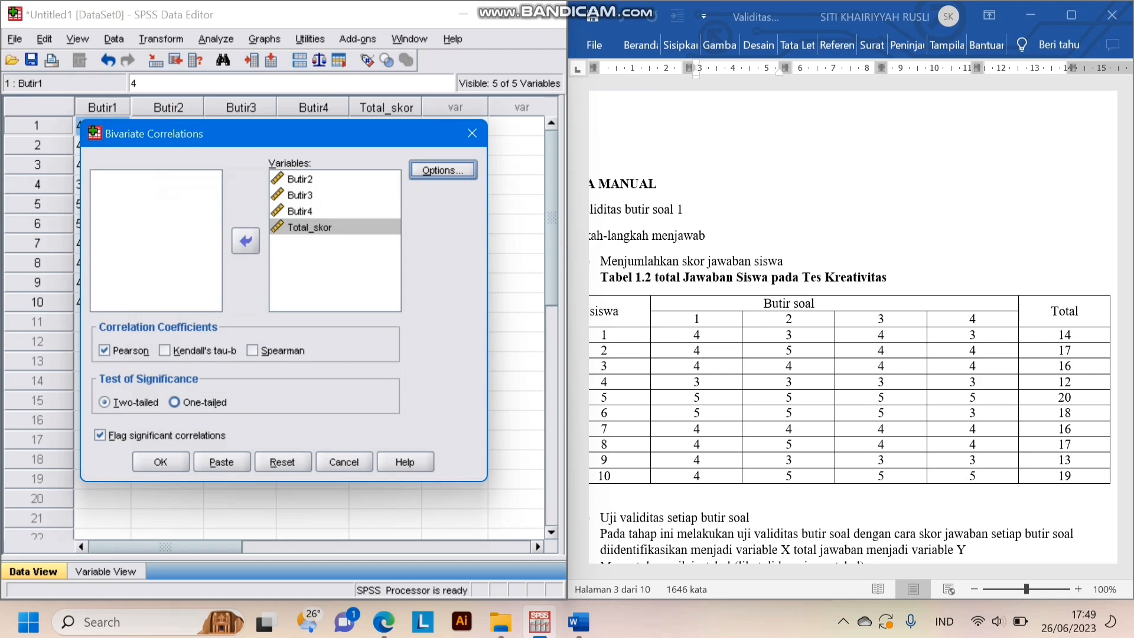
click(160, 462)
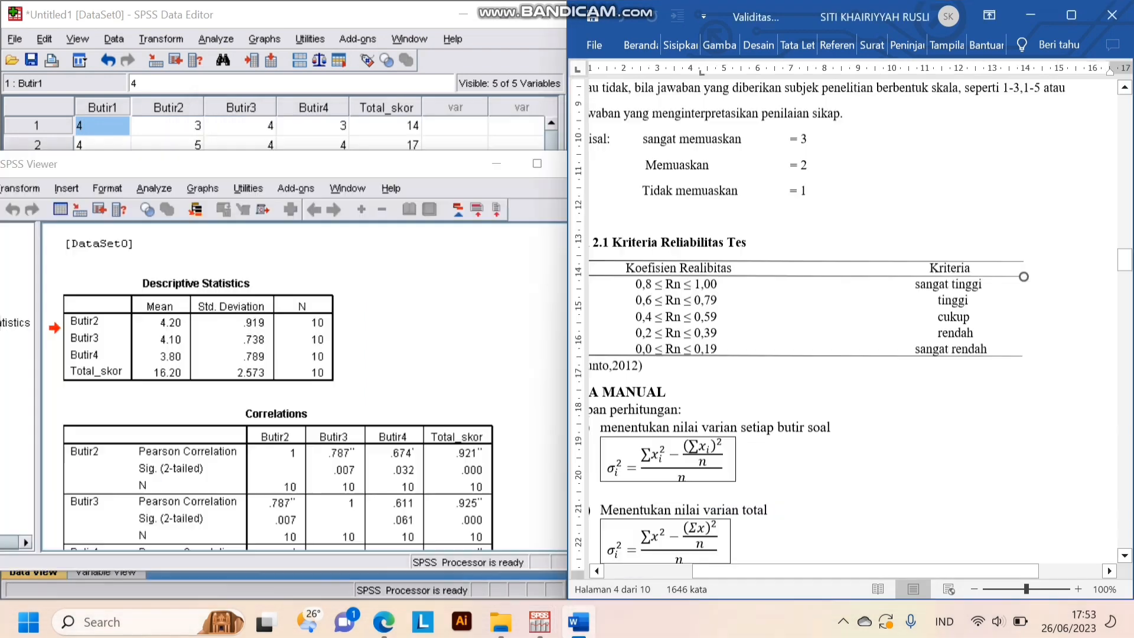
Examine the Word document's manual validity steps, the Cronbach Alpha reliability section with its criteria, and the student scores in Tabel 2.2
scroll(850, 319, down, 1)
scroll(851, 319, left, 1)
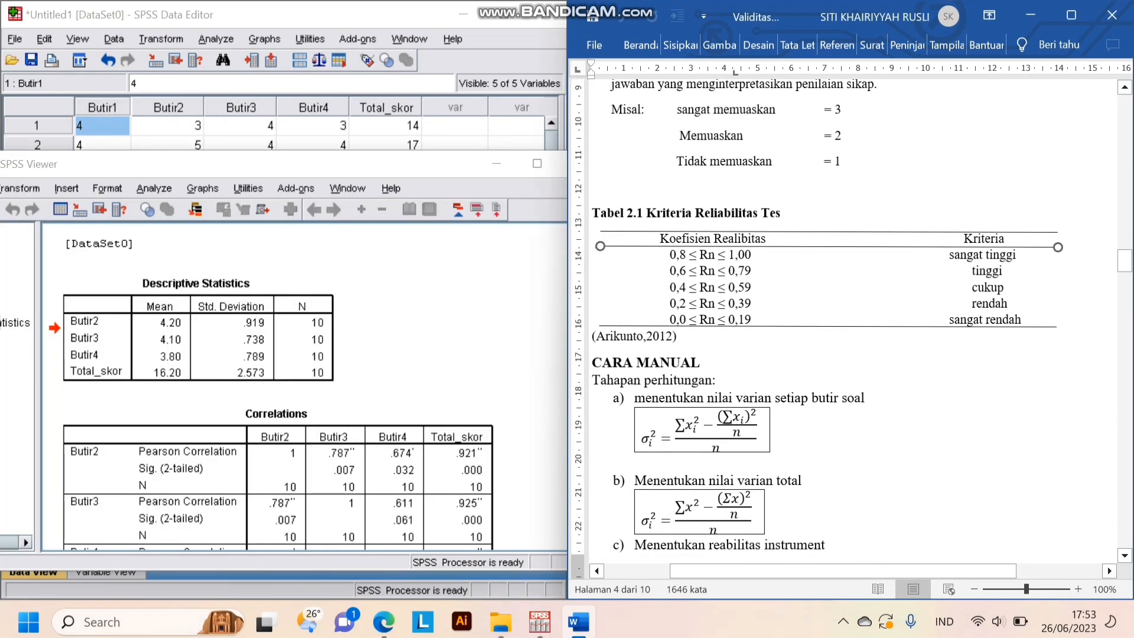
scroll(850, 319, up, 12)
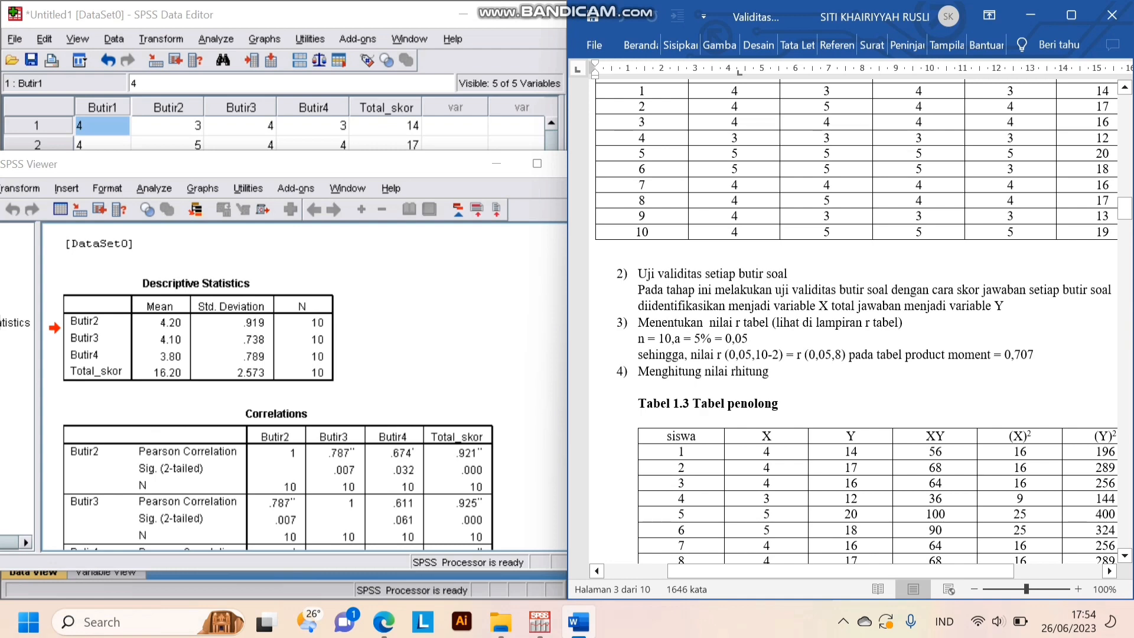
scroll(857, 319, up, 1)
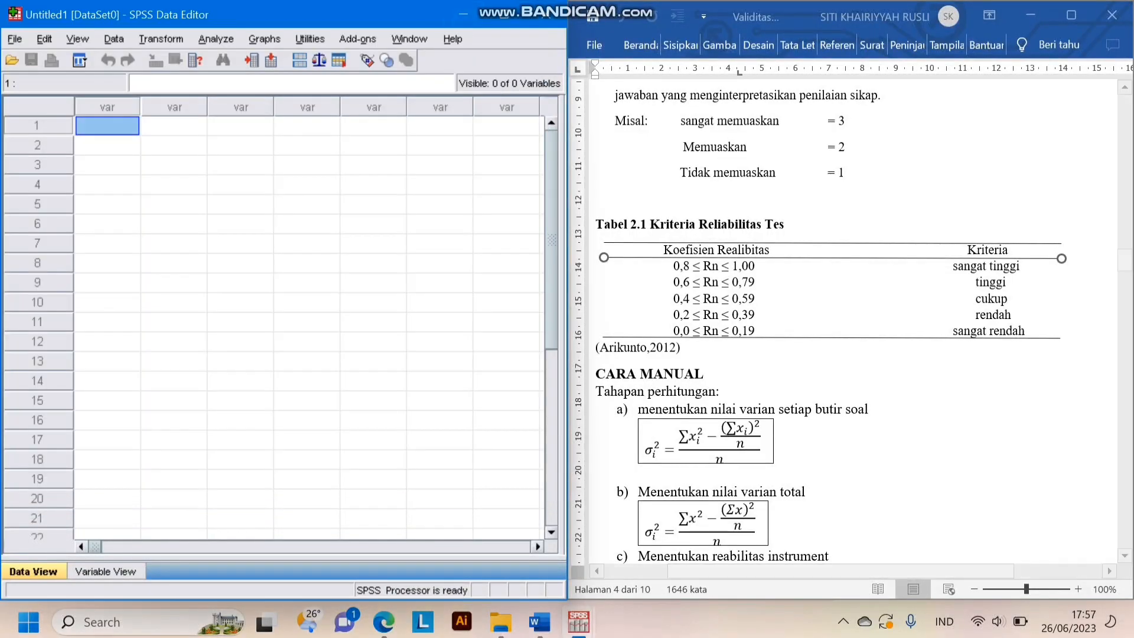
drag(1124, 260, 1124, 246)
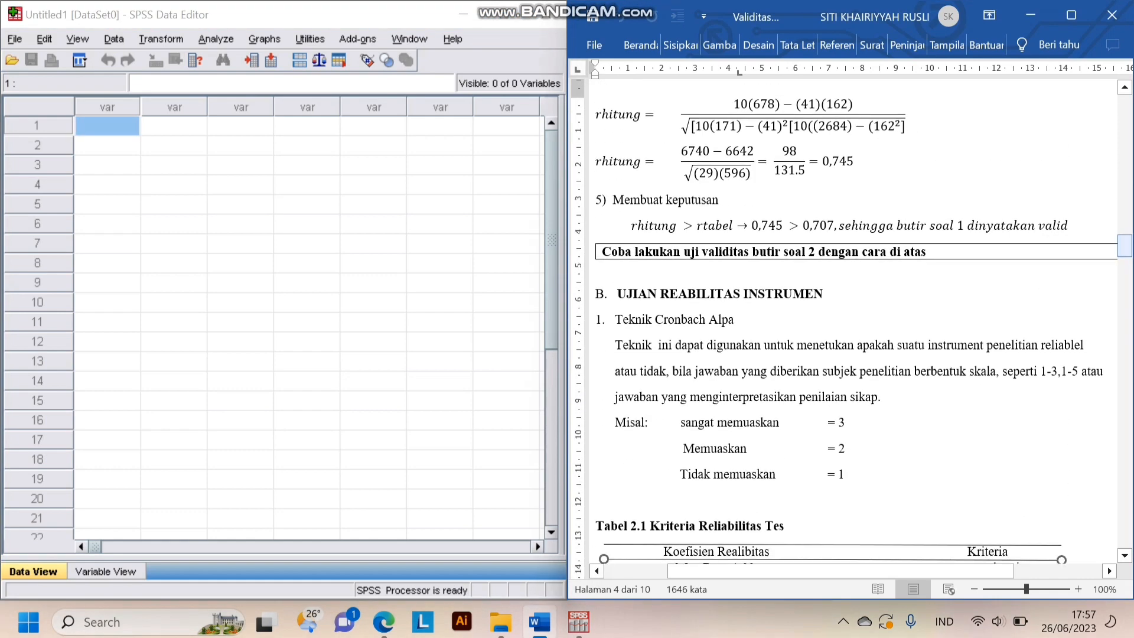
drag(1124, 245, 1124, 294)
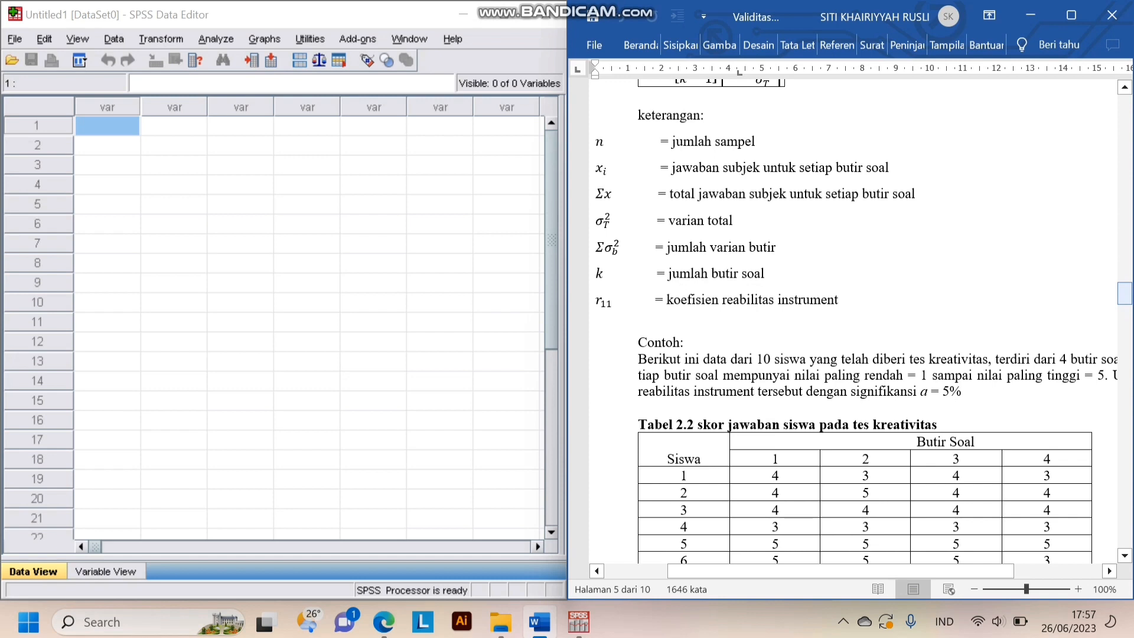
mouse_move(857, 571)
mouse_down()
mouse_move(915, 571)
mouse_move(868, 571)
mouse_up()
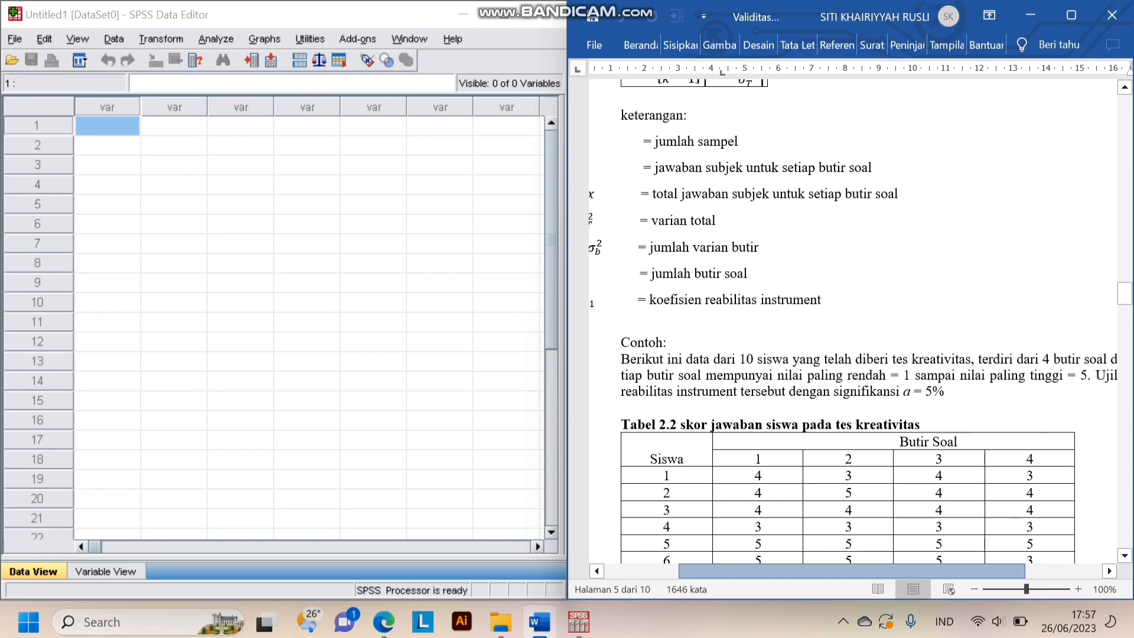
drag(869, 571, 853, 571)
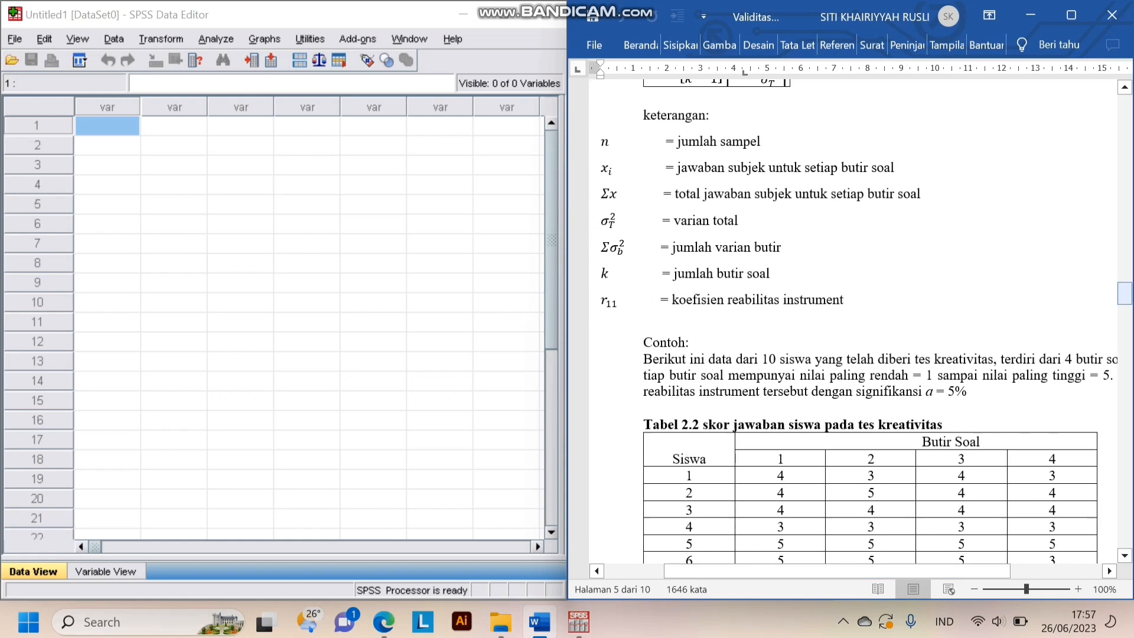
drag(1124, 293, 1124, 302)
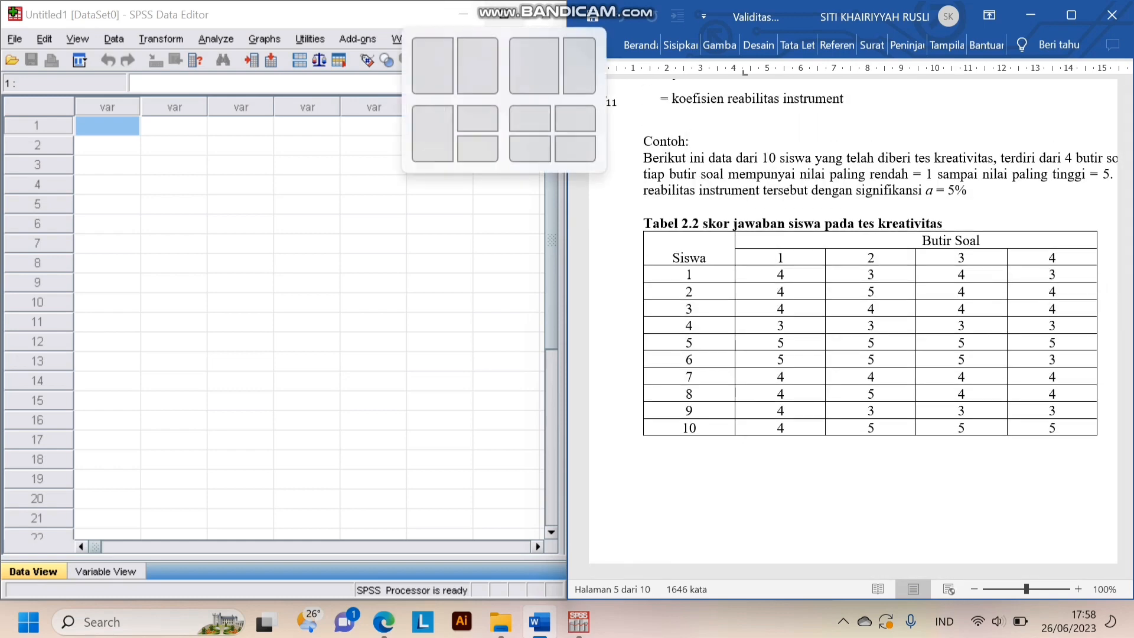
Define a numeric variable named butir in the SPSS variable view and set its decimals to 0
click(499, 13)
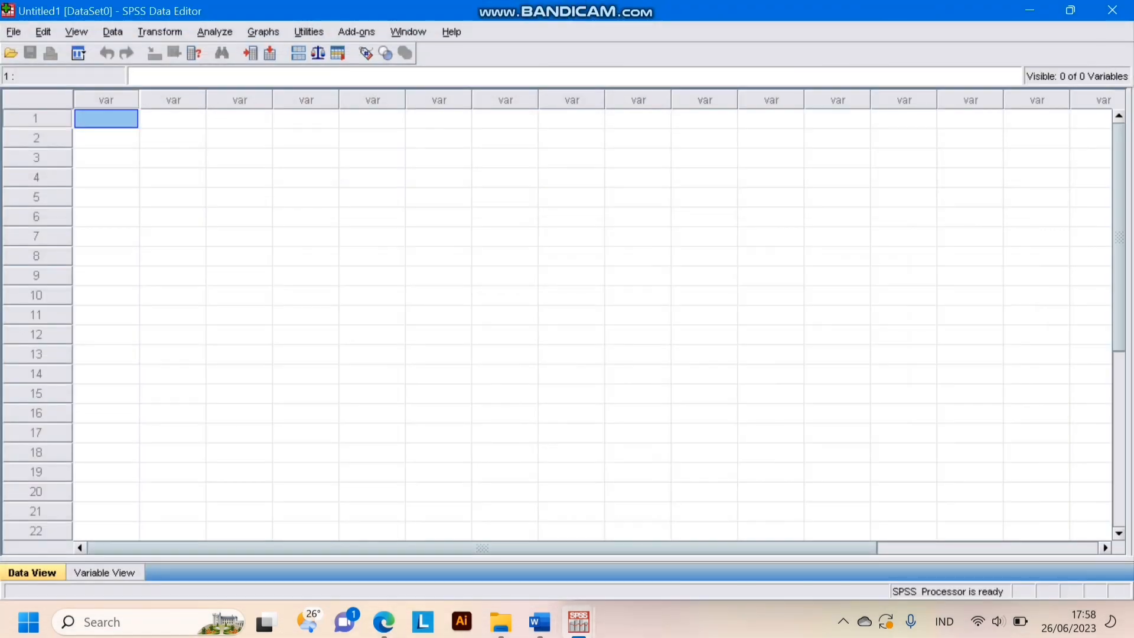
click(105, 572)
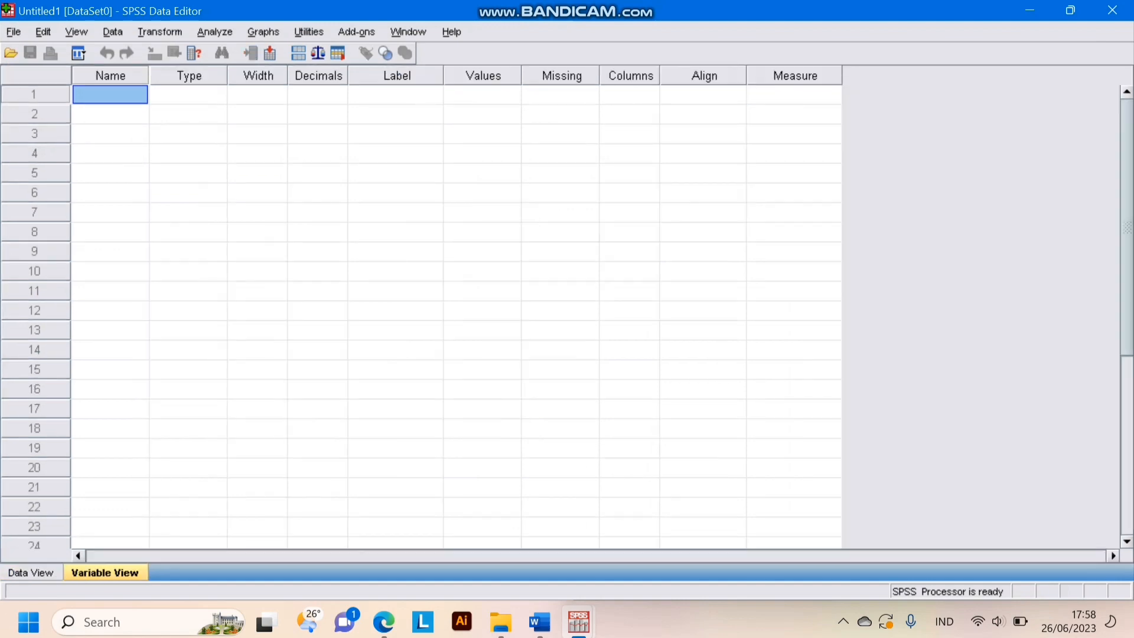
text(buti)
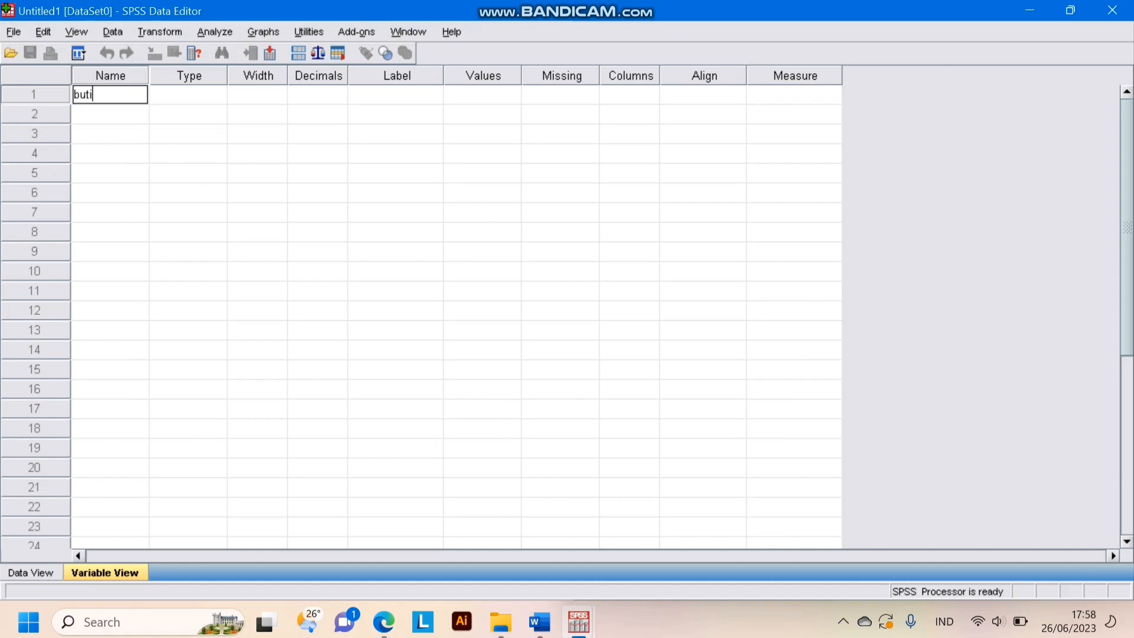
text(r)
key(Tab)
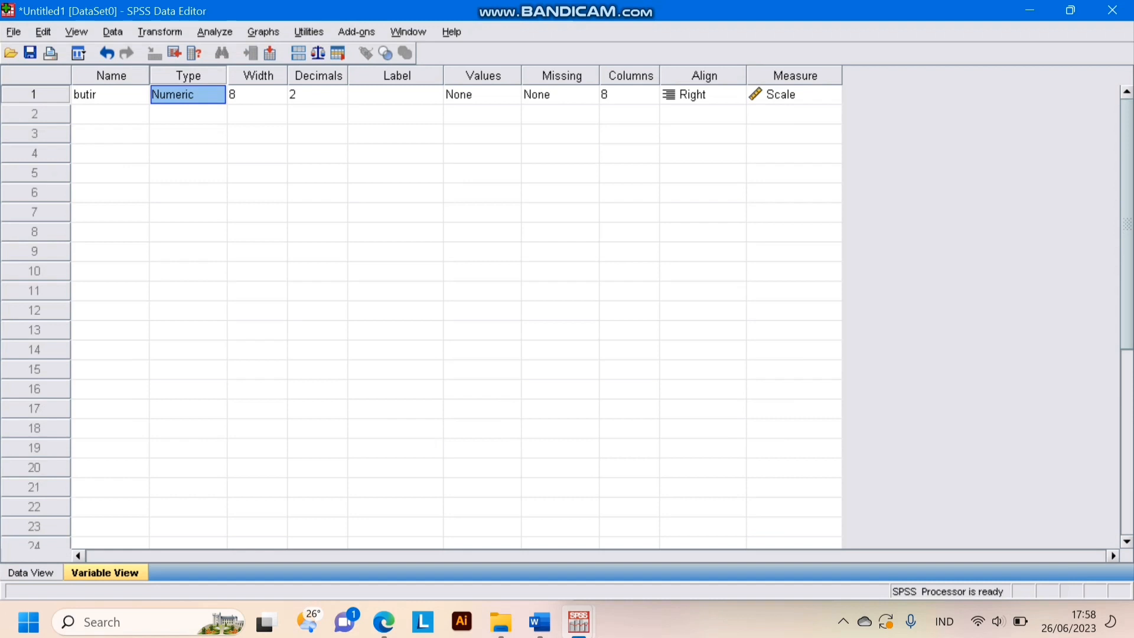
click(319, 94)
click(339, 99)
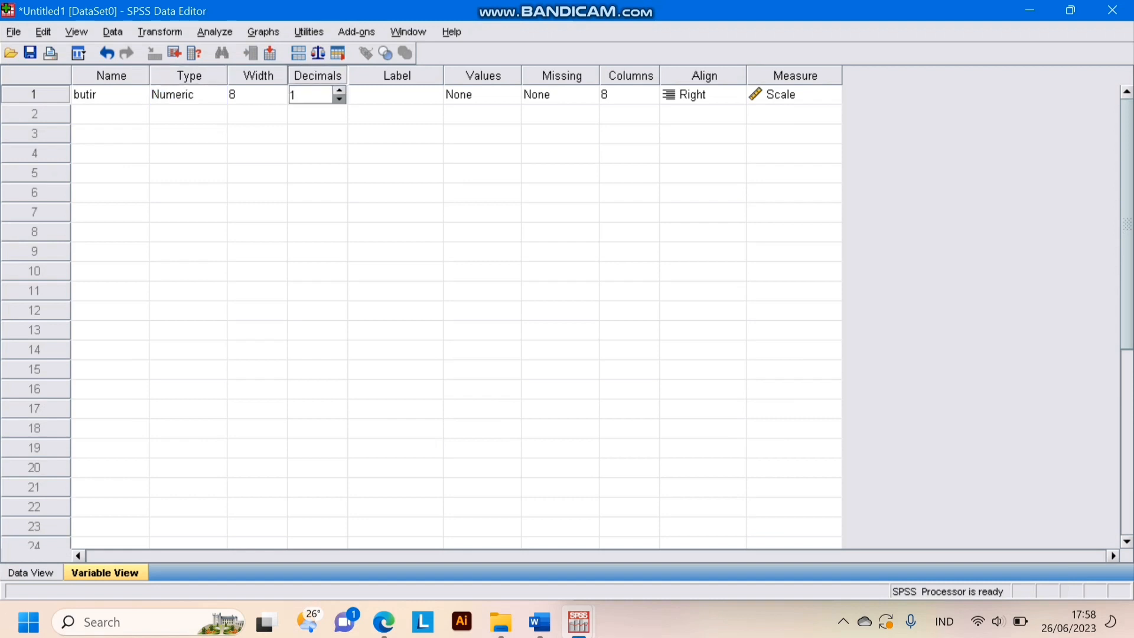
click(339, 99)
click(110, 114)
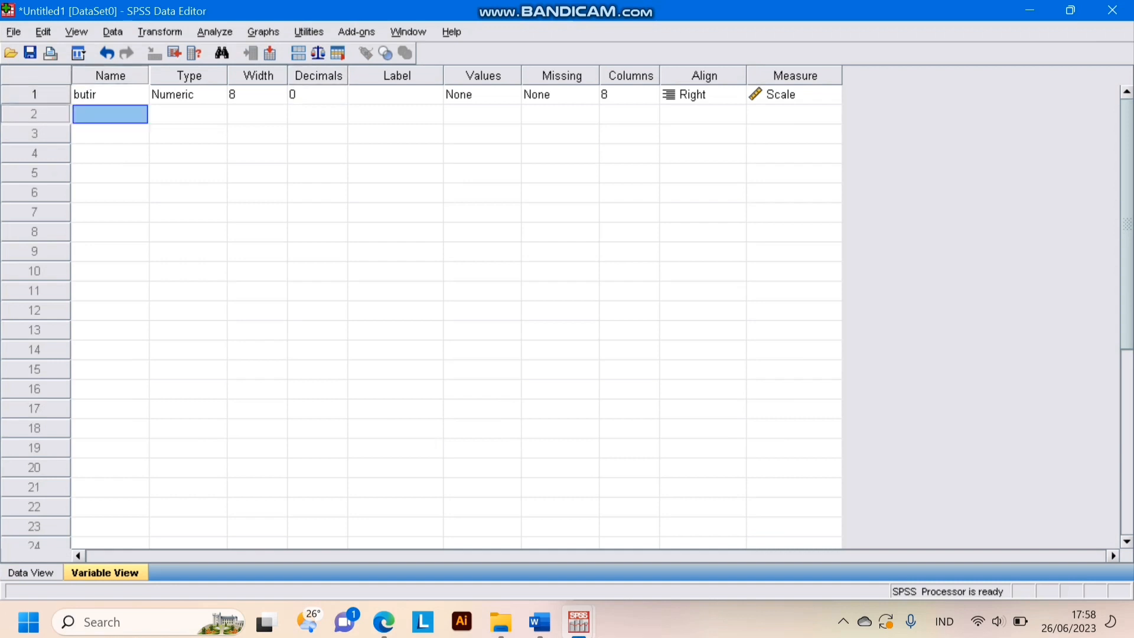
Set the measurement level of the first variable to Ordinal and rename the variable butir1
click(794, 94)
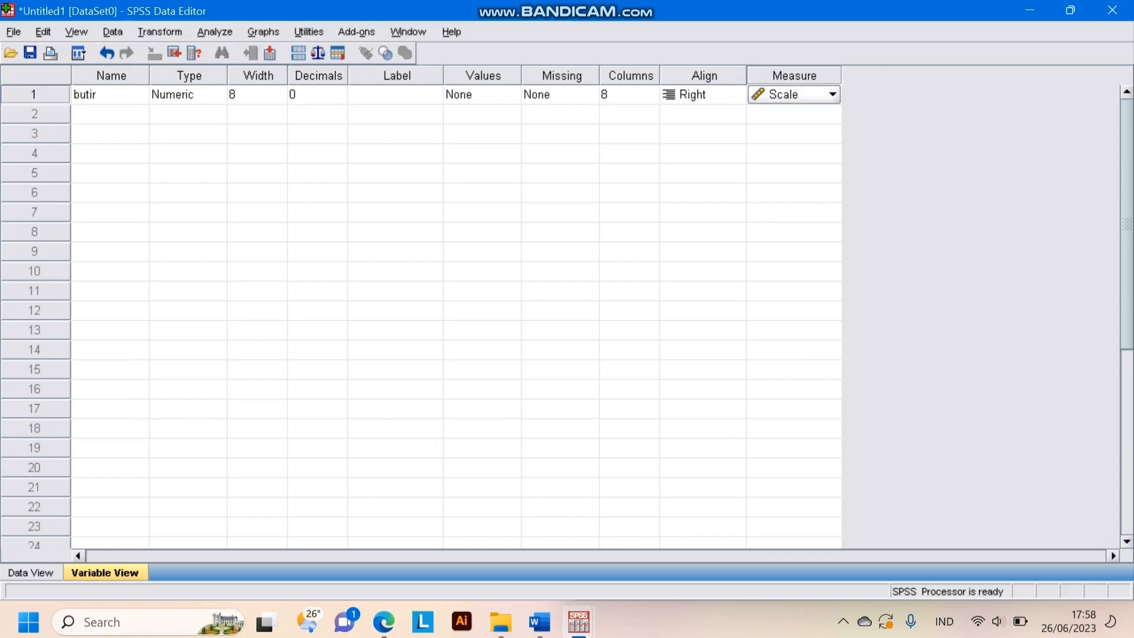
click(832, 94)
click(789, 132)
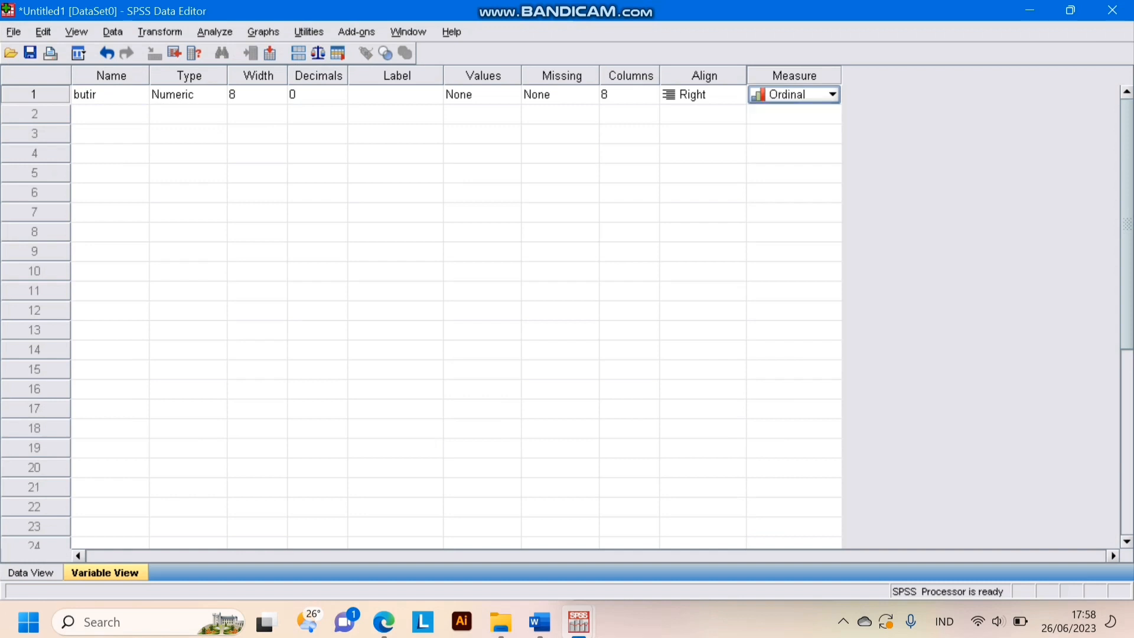
click(110, 94)
key(BackSpace)
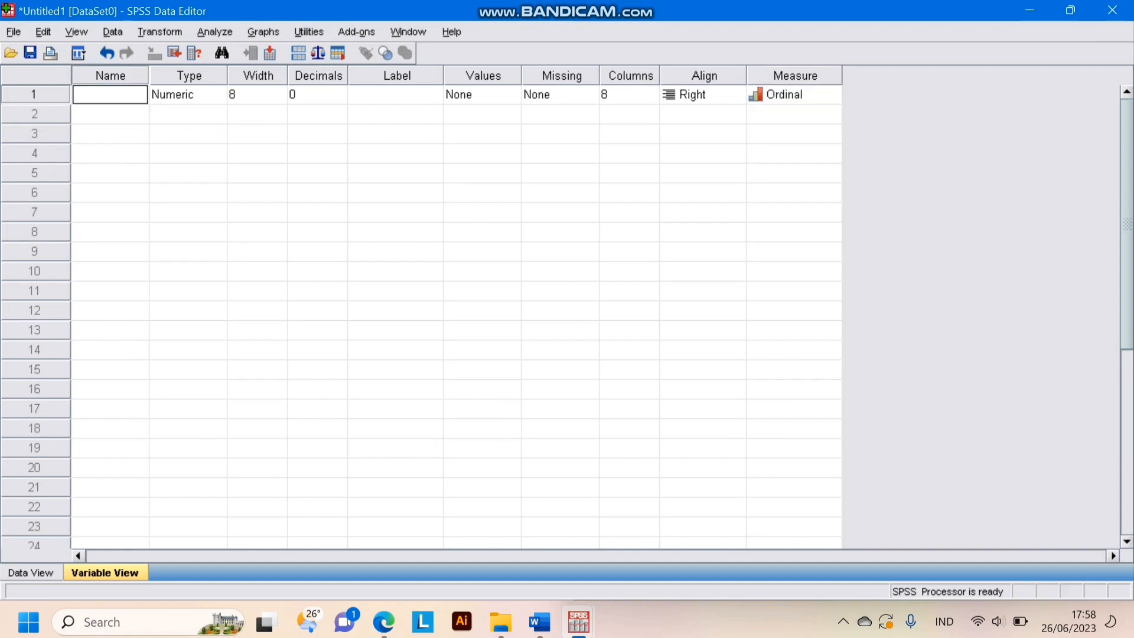
text(butir1)
key(Tab)
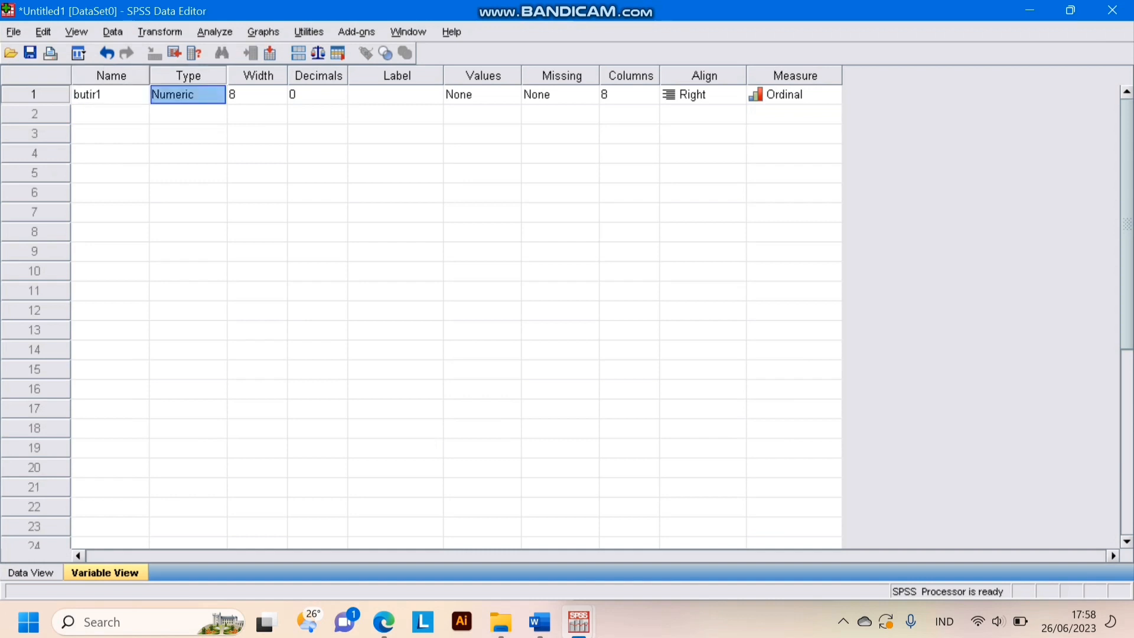
Add three more variables named butir2, butir3 and butir4 below butir1
click(110, 114)
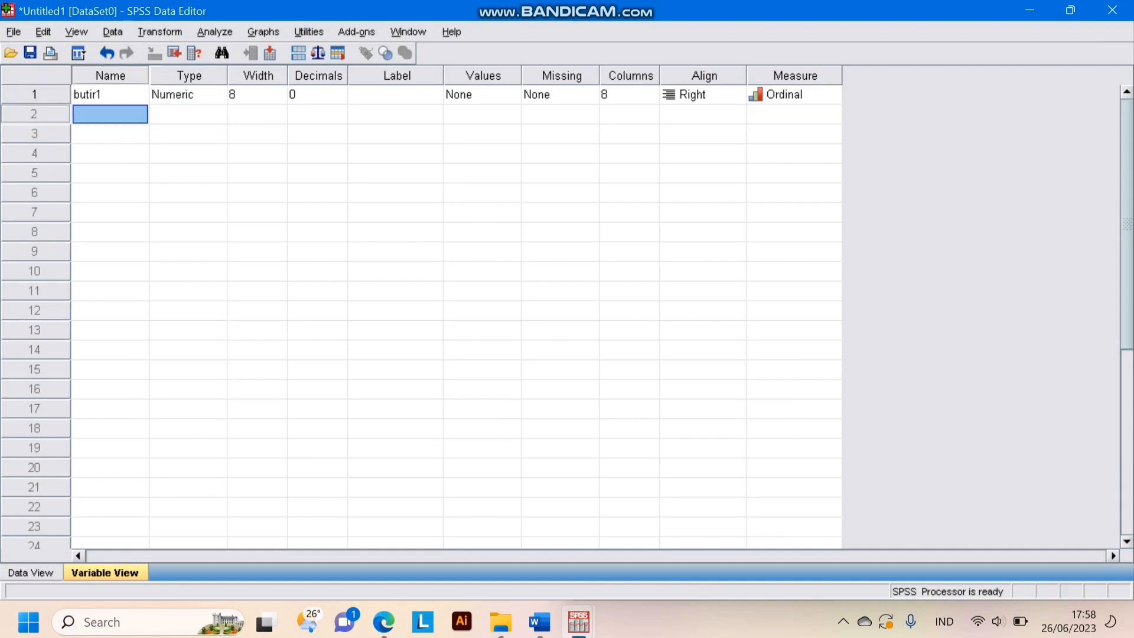
text(butir)
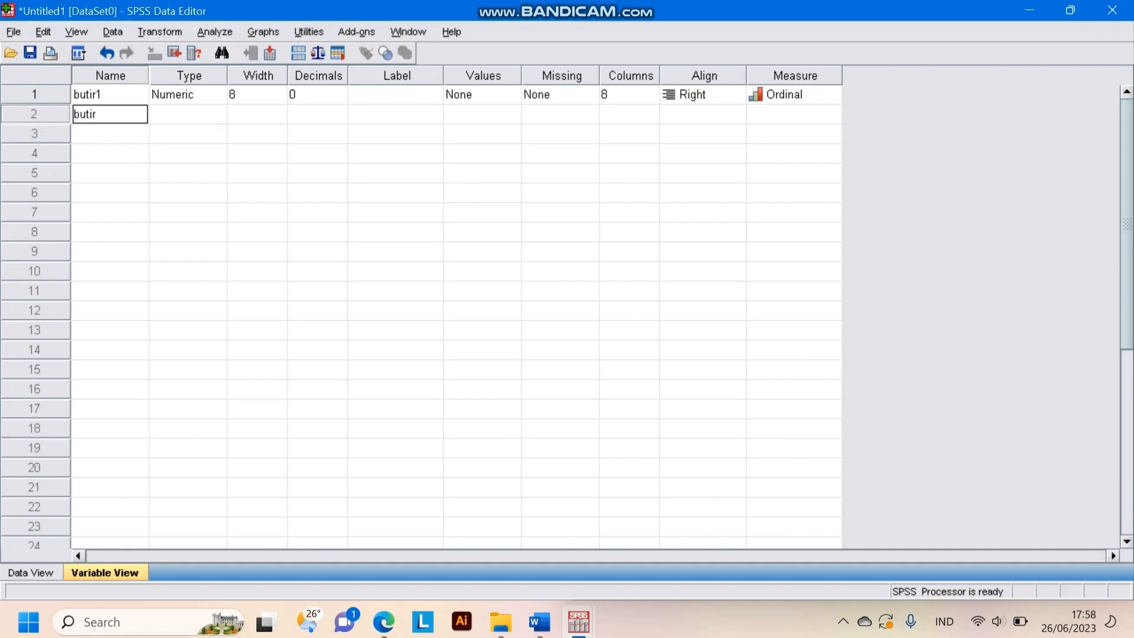
text(2)
key(Tab)
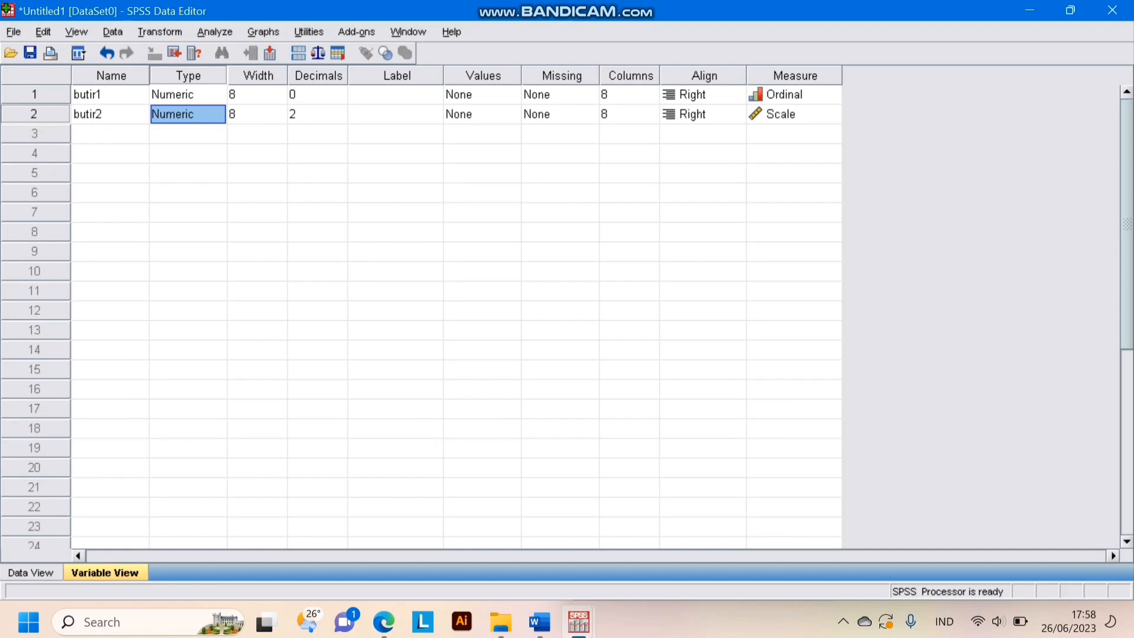
click(110, 134)
text(butir)
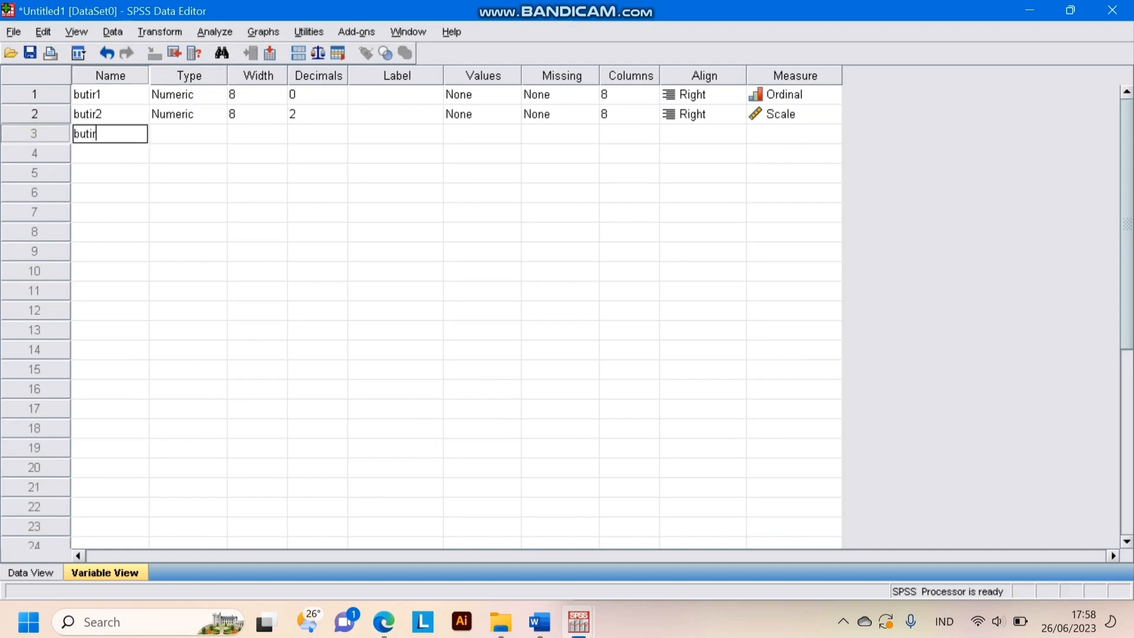
text(3)
key(Tab)
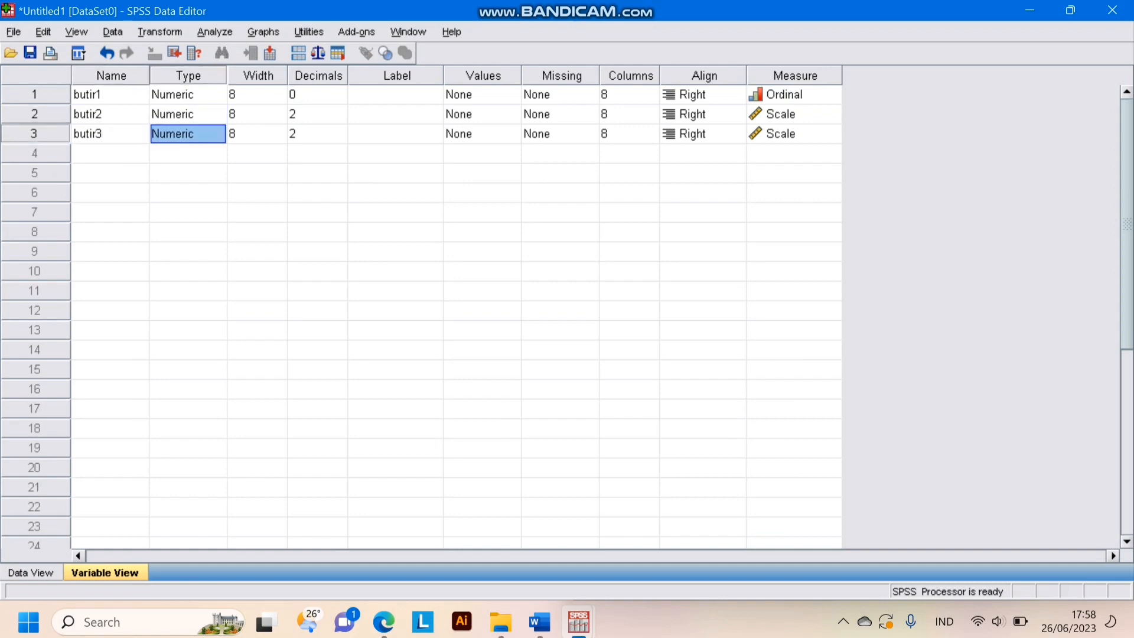
click(110, 153)
text(but)
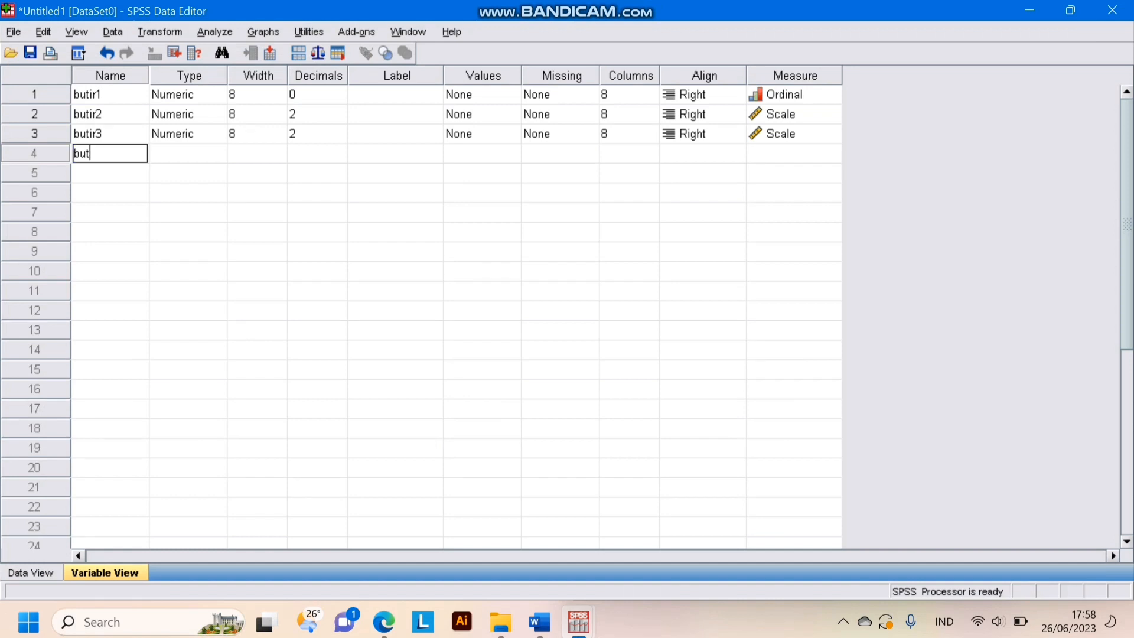
text(ir4)
key(Tab)
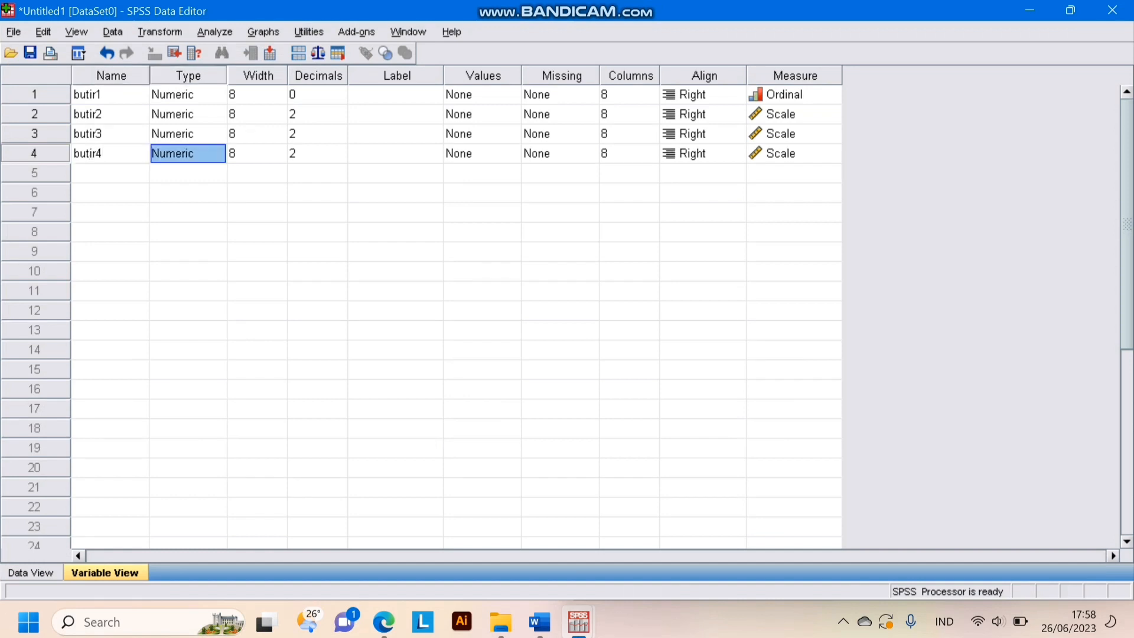
Set the decimals of butir2, butir3 and butir4 to 0
click(311, 114)
click(339, 118)
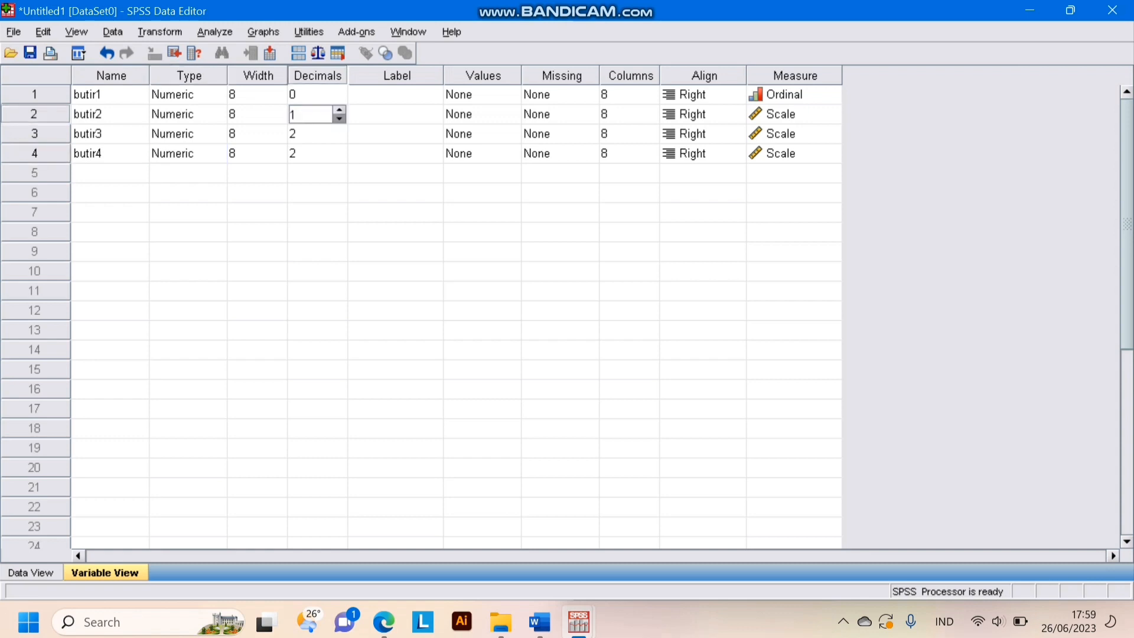
click(339, 118)
click(310, 134)
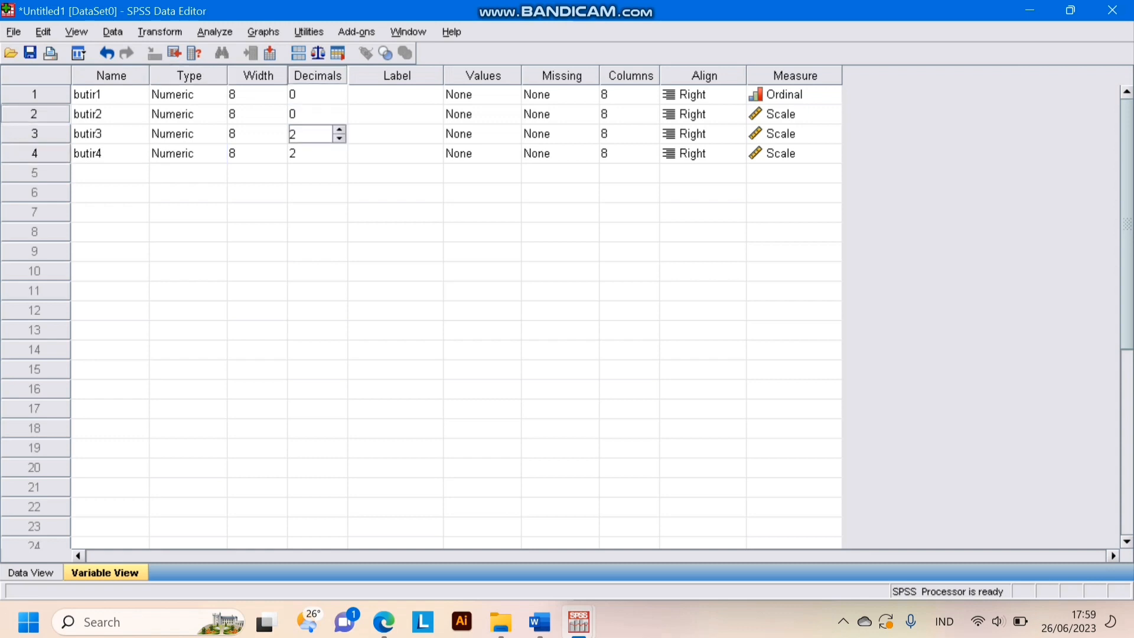
click(317, 153)
click(339, 139)
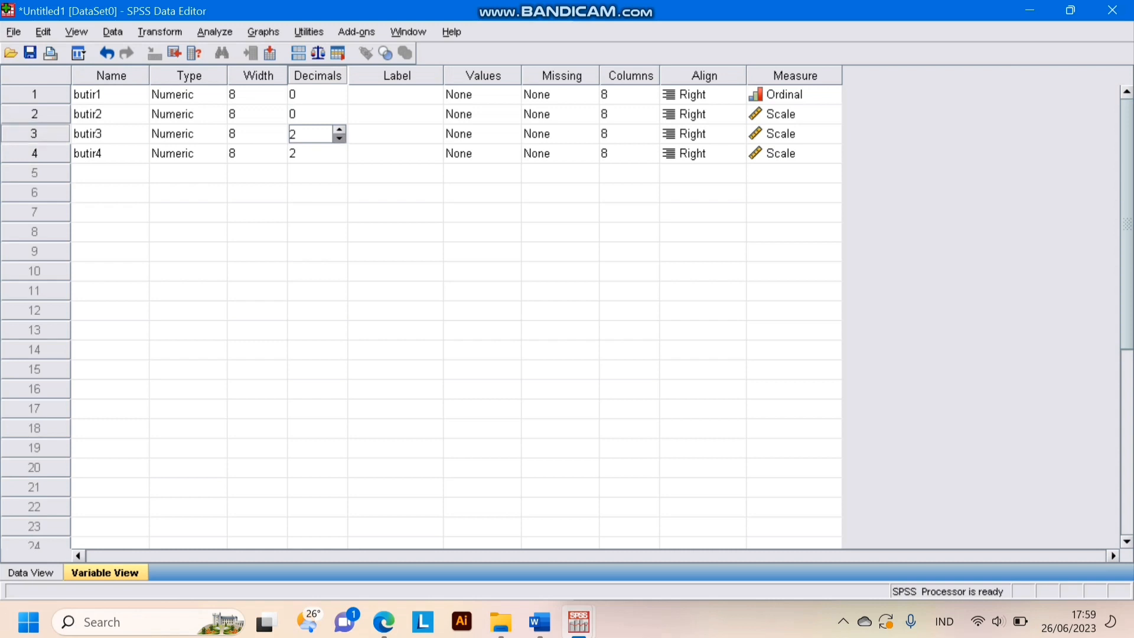
click(339, 139)
click(337, 157)
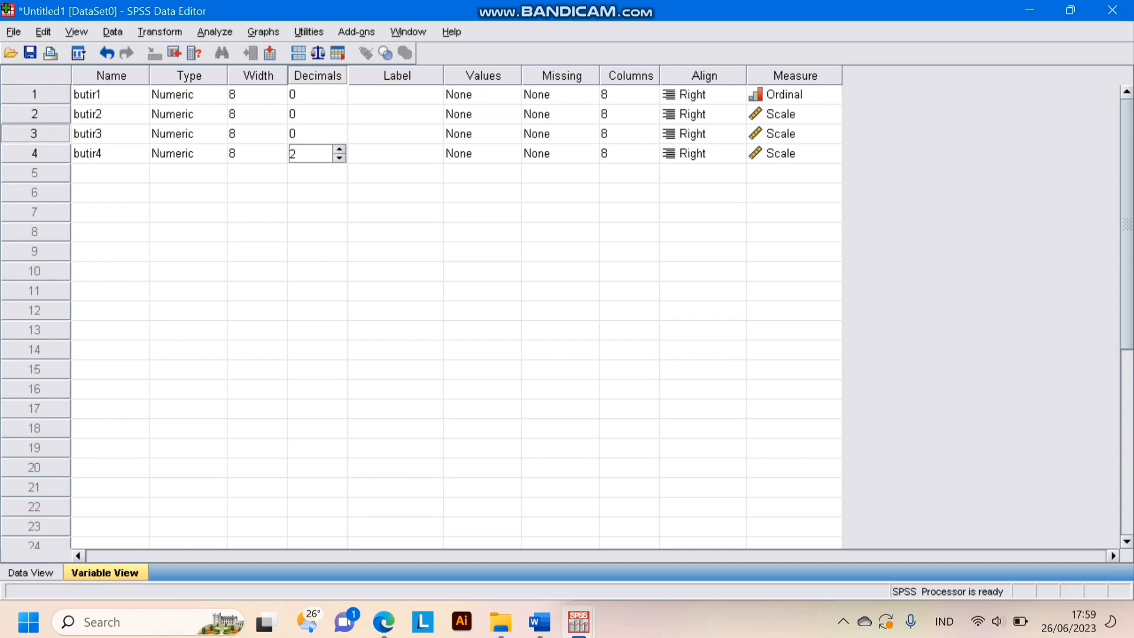
click(339, 157)
click(339, 157)
Set the measurement level of butir2, butir3 and butir4 to Ordinal
click(795, 114)
click(832, 114)
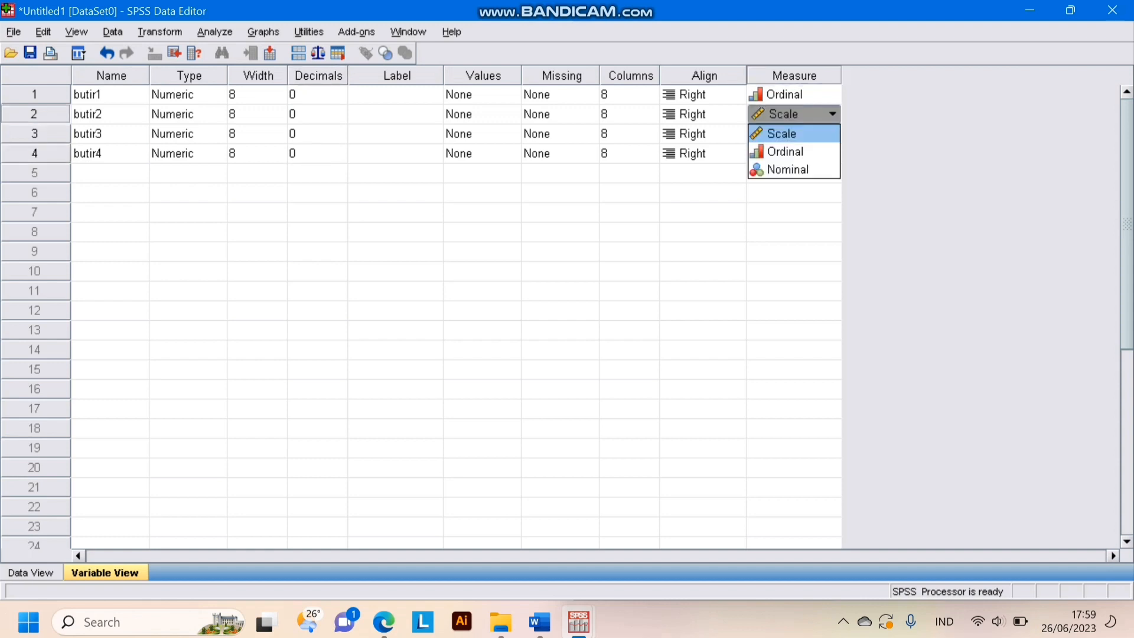
click(782, 151)
click(785, 153)
click(795, 134)
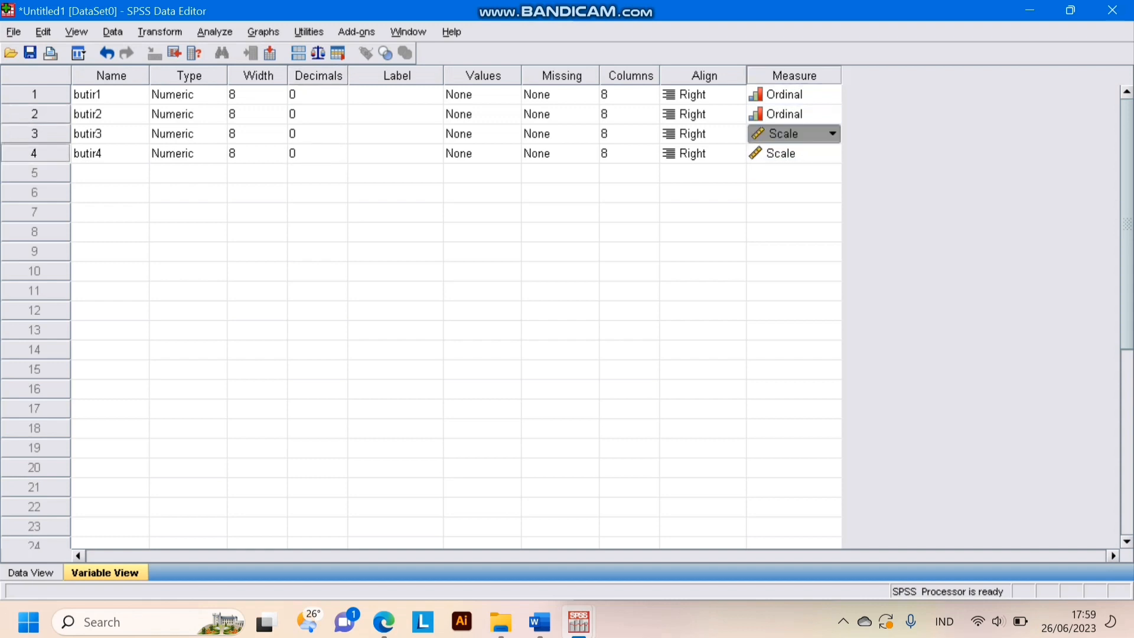
click(832, 134)
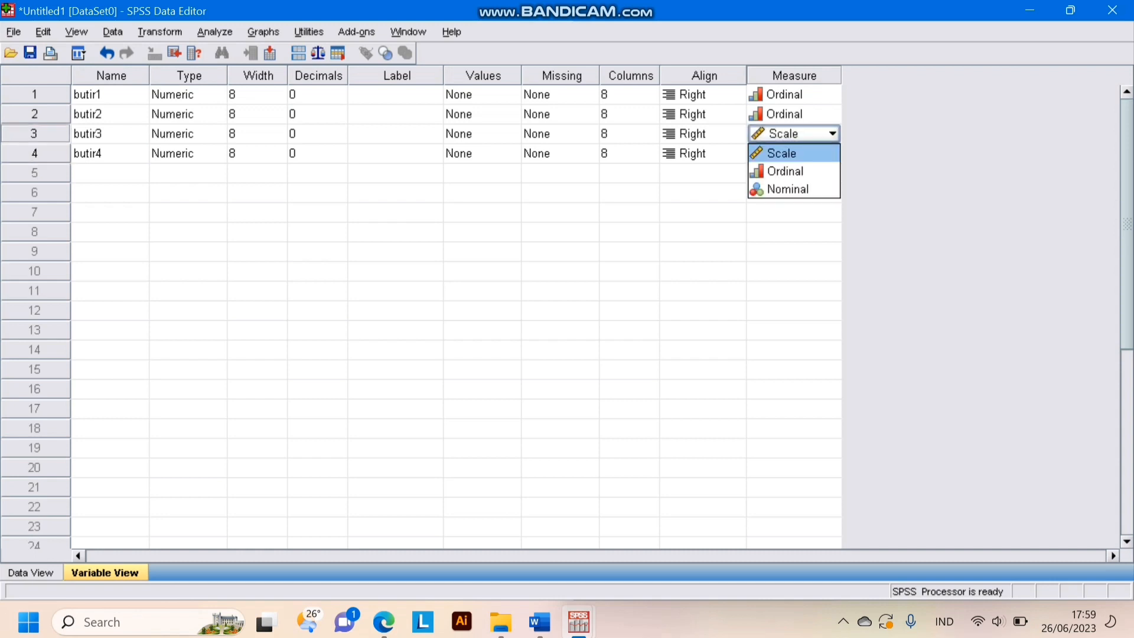
click(785, 170)
click(832, 153)
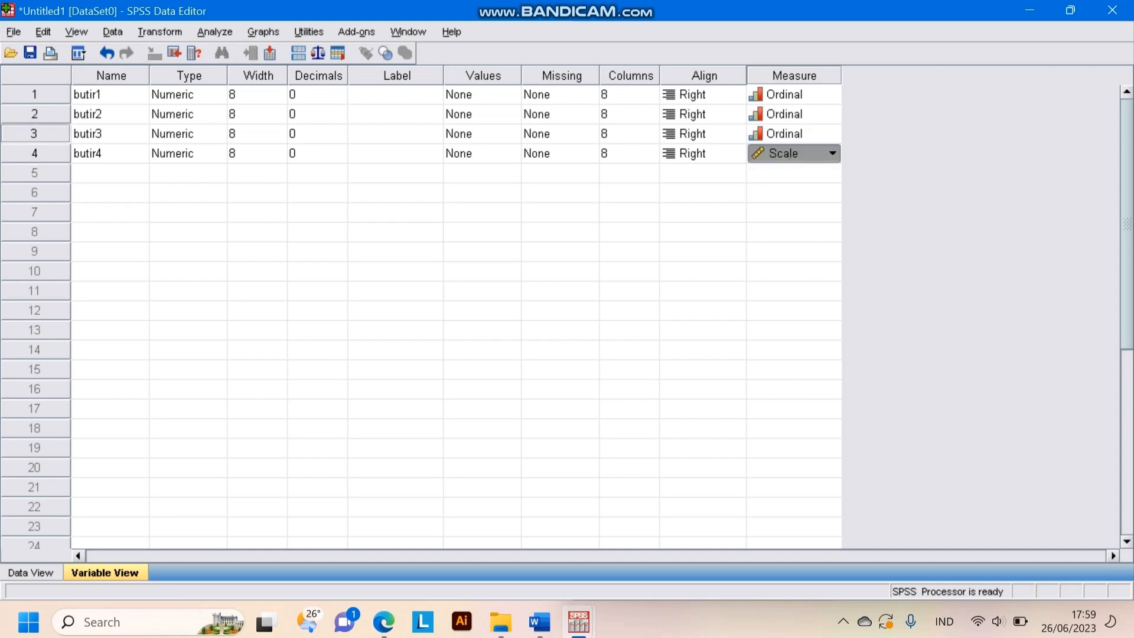
click(786, 191)
click(789, 192)
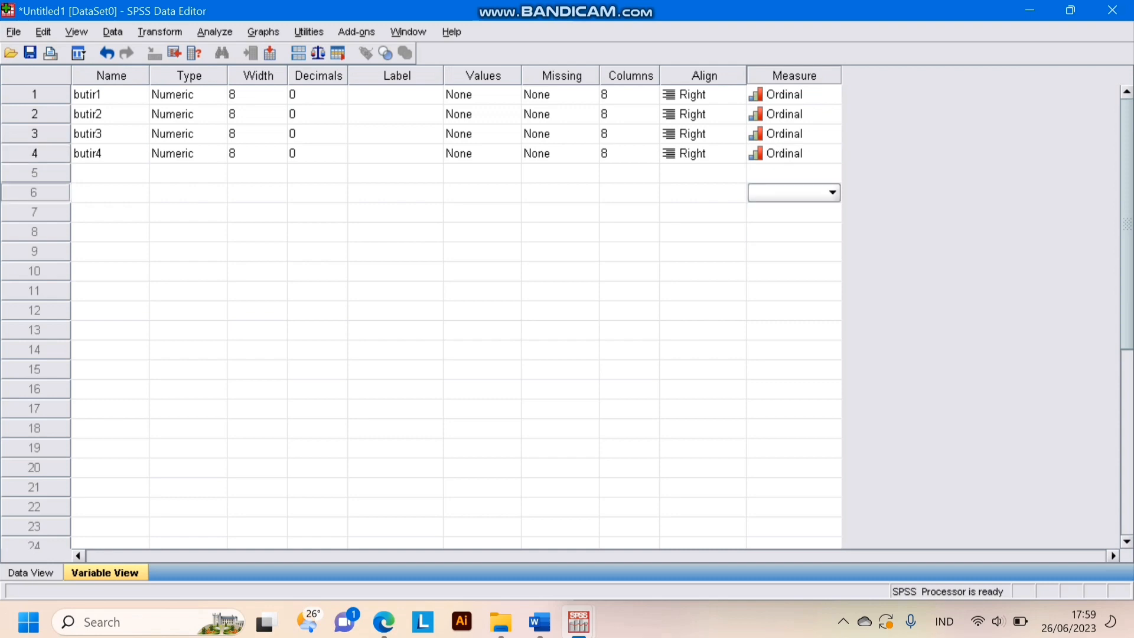
Show the data view beside Tabel 2.2 in Word and complete the student scores, entering 5 for butir4 in row 10
click(31, 573)
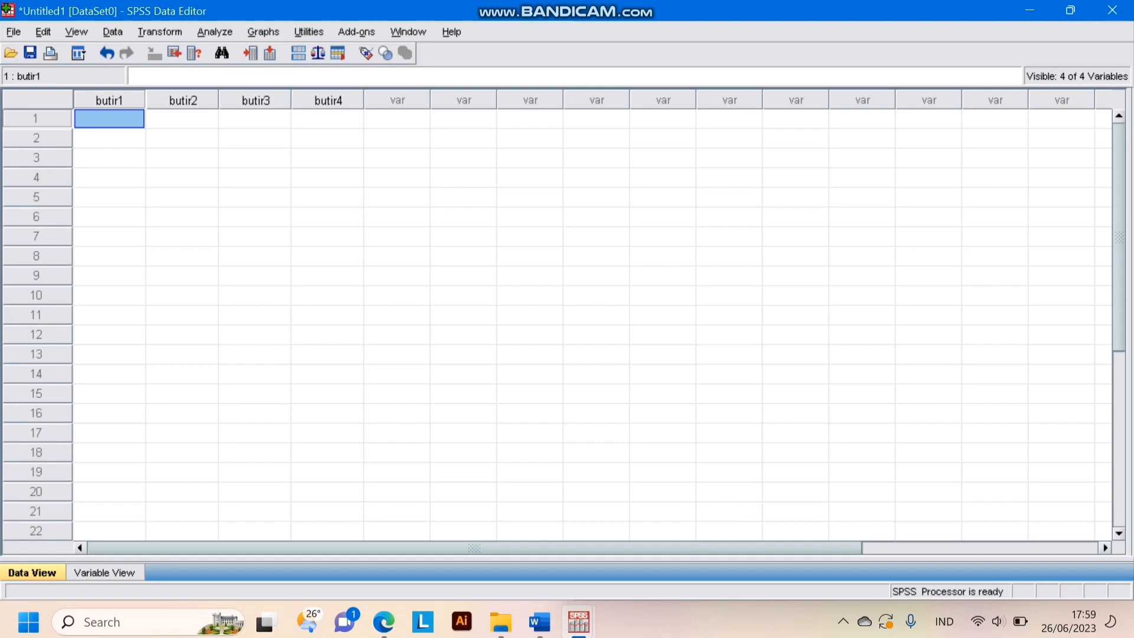
click(539, 621)
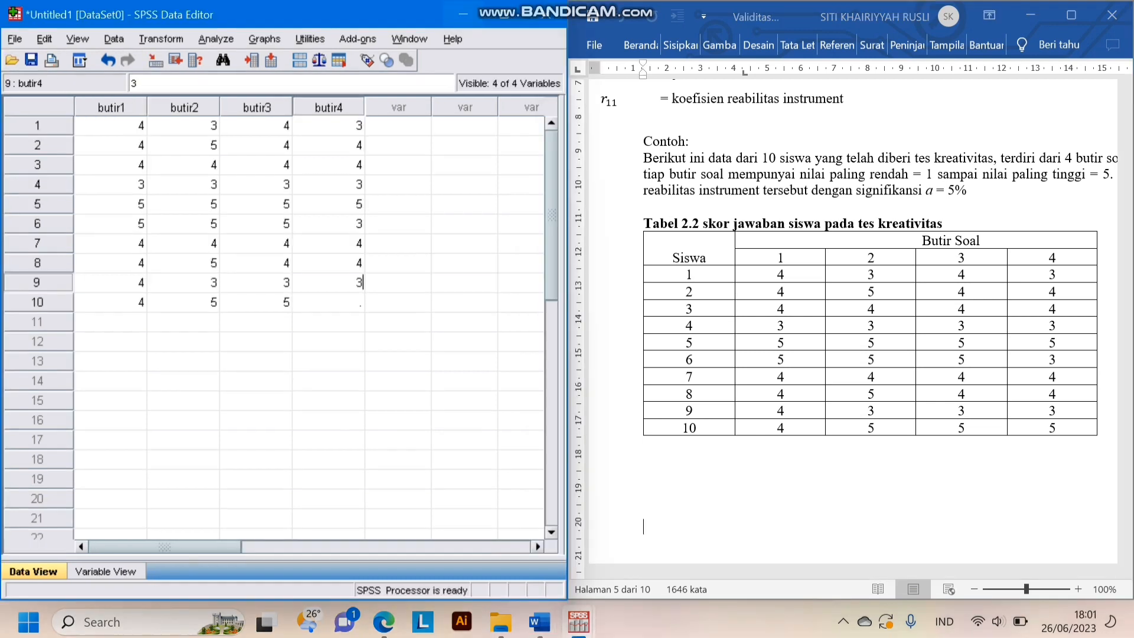
key(Return)
text(5)
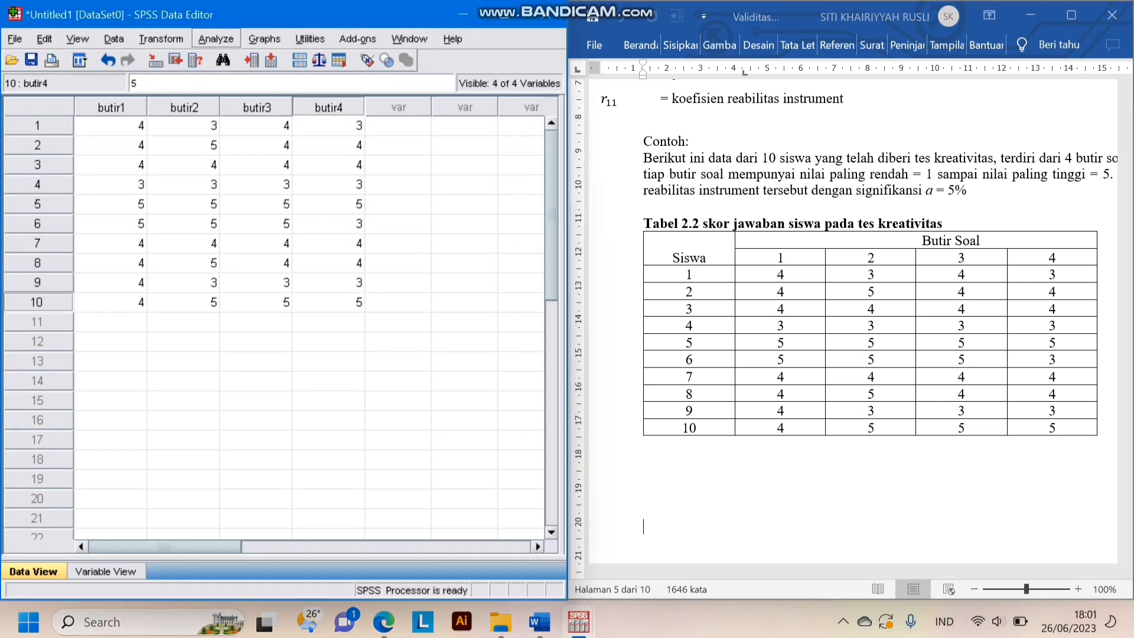
Start a scale reliability analysis and add butir1, butir2, butir3 and butir4 as its items
click(216, 38)
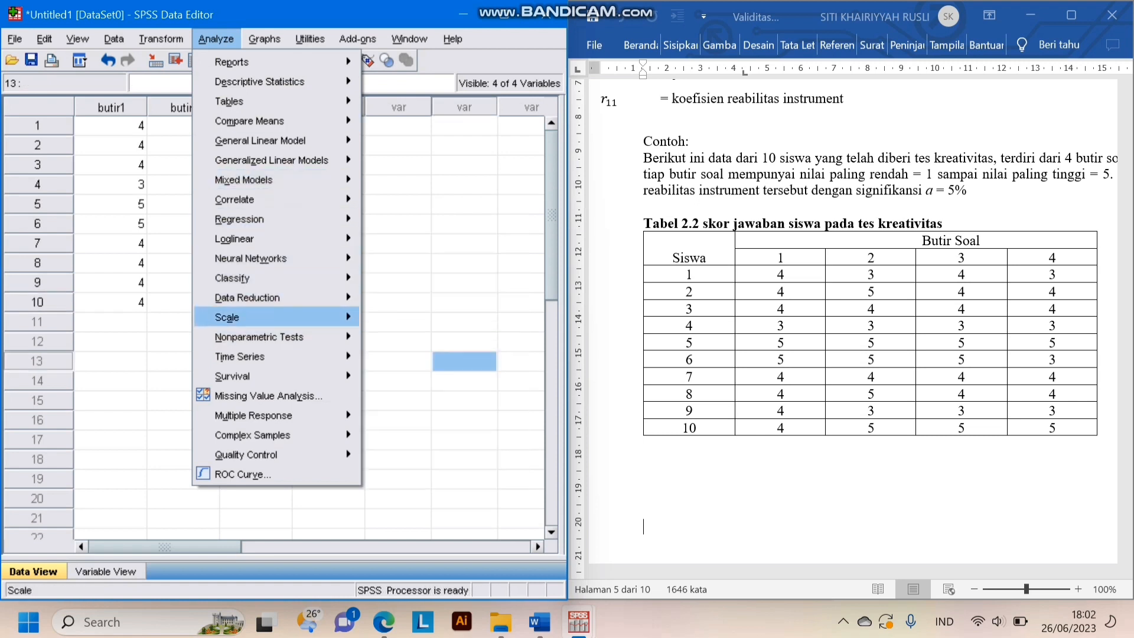
mouse_move(248, 317)
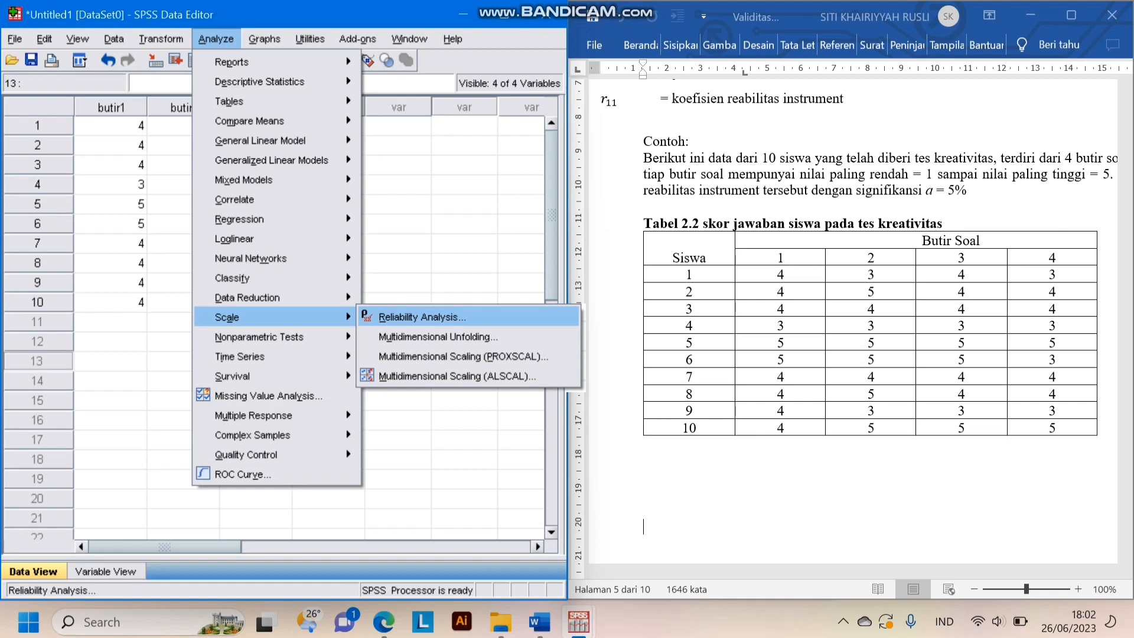
click(421, 317)
click(82, 219)
click(238, 281)
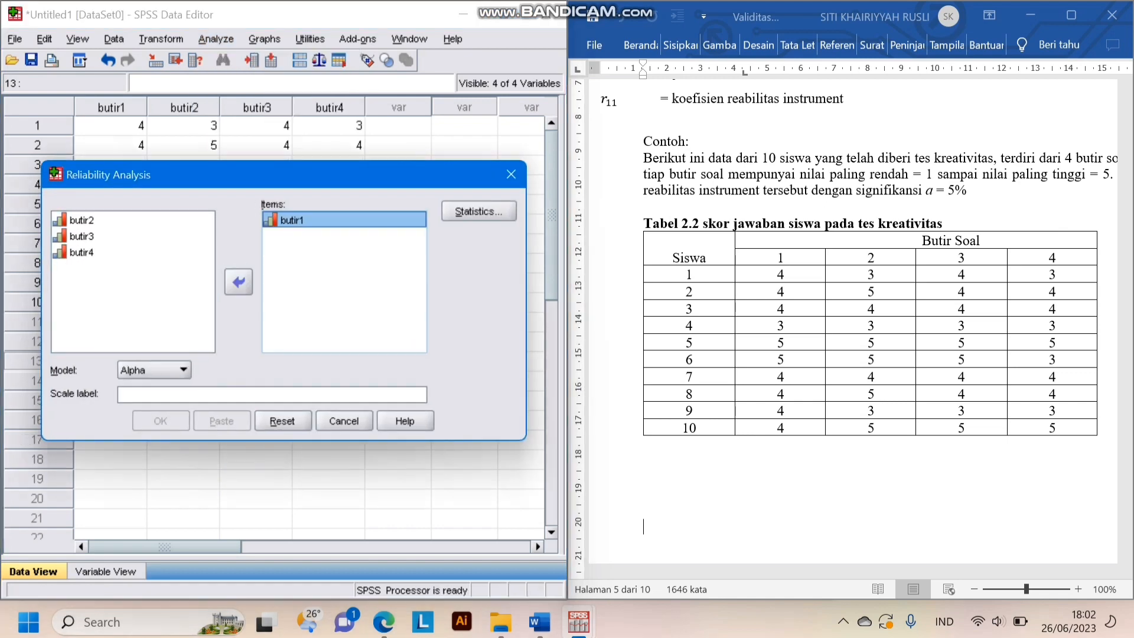
click(82, 220)
click(238, 282)
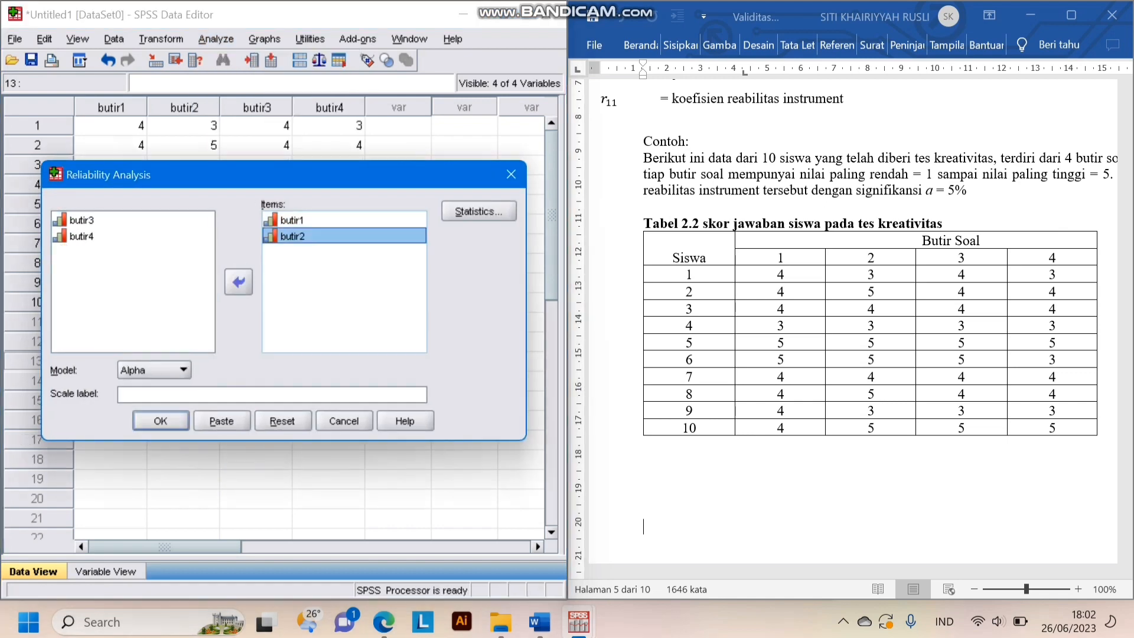
click(81, 219)
click(239, 282)
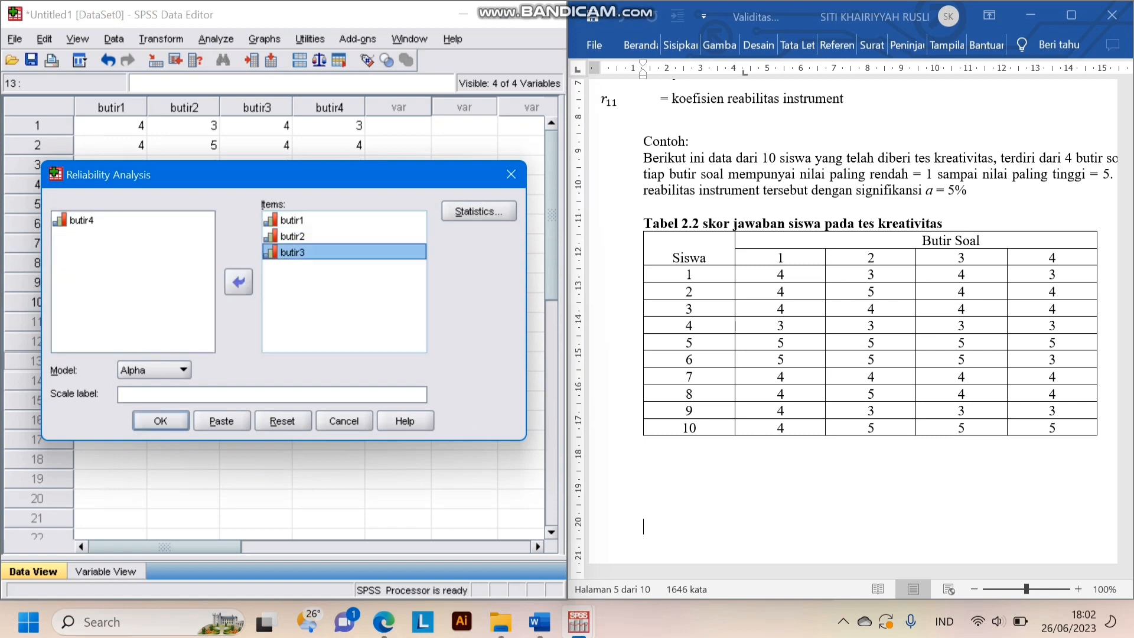
click(82, 220)
click(238, 282)
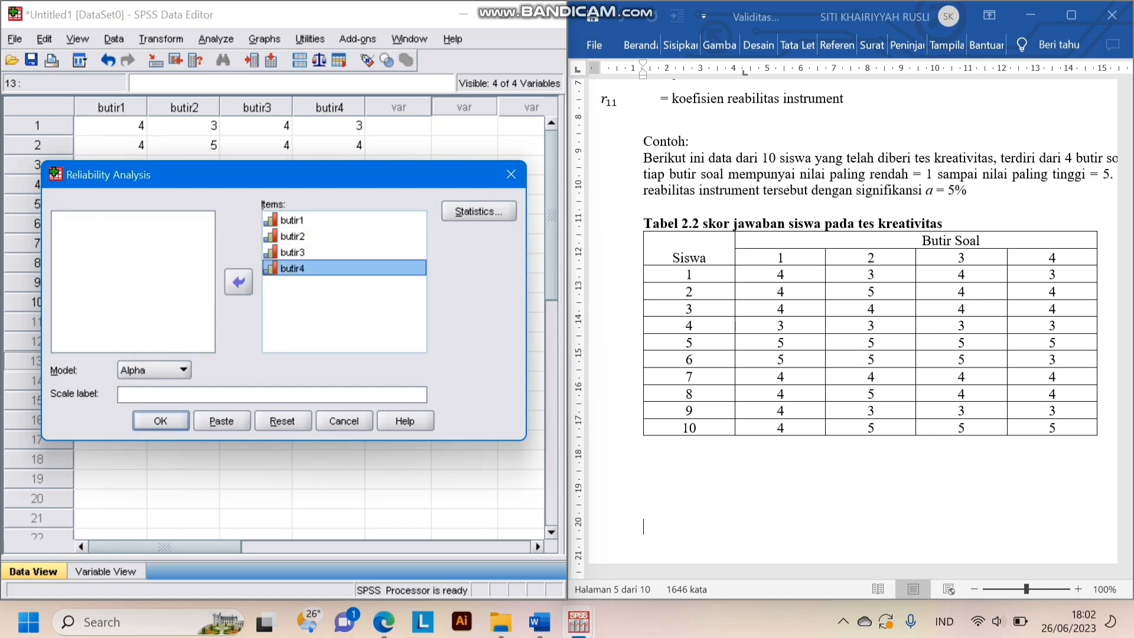
Check the optional reliability statistics without selecting any, and run the analysis with the Alpha model
click(479, 211)
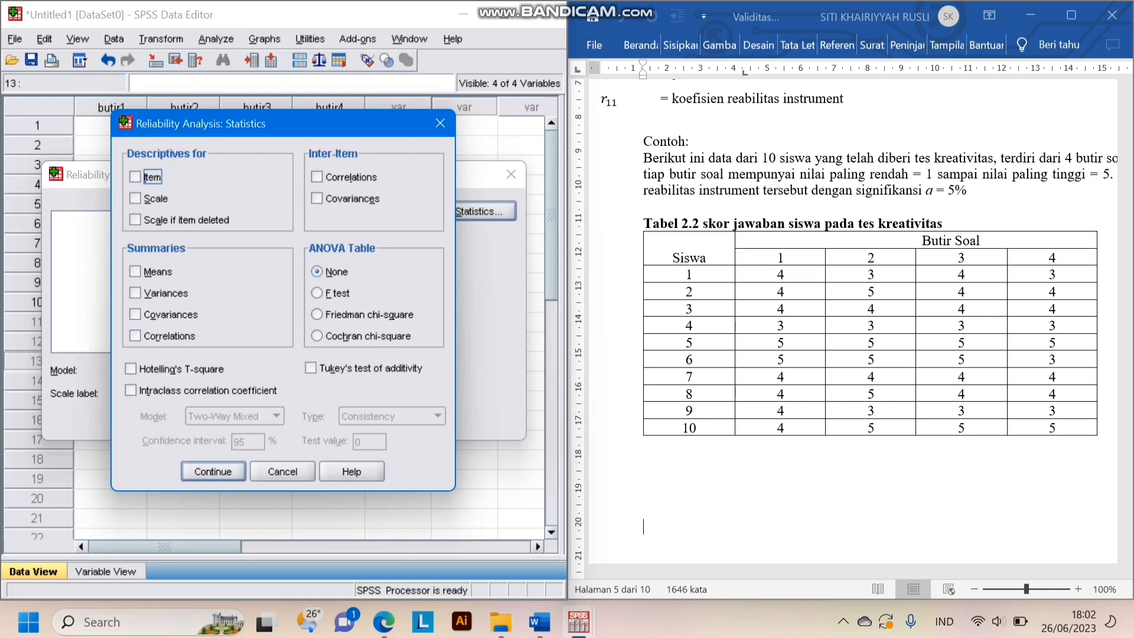
click(282, 471)
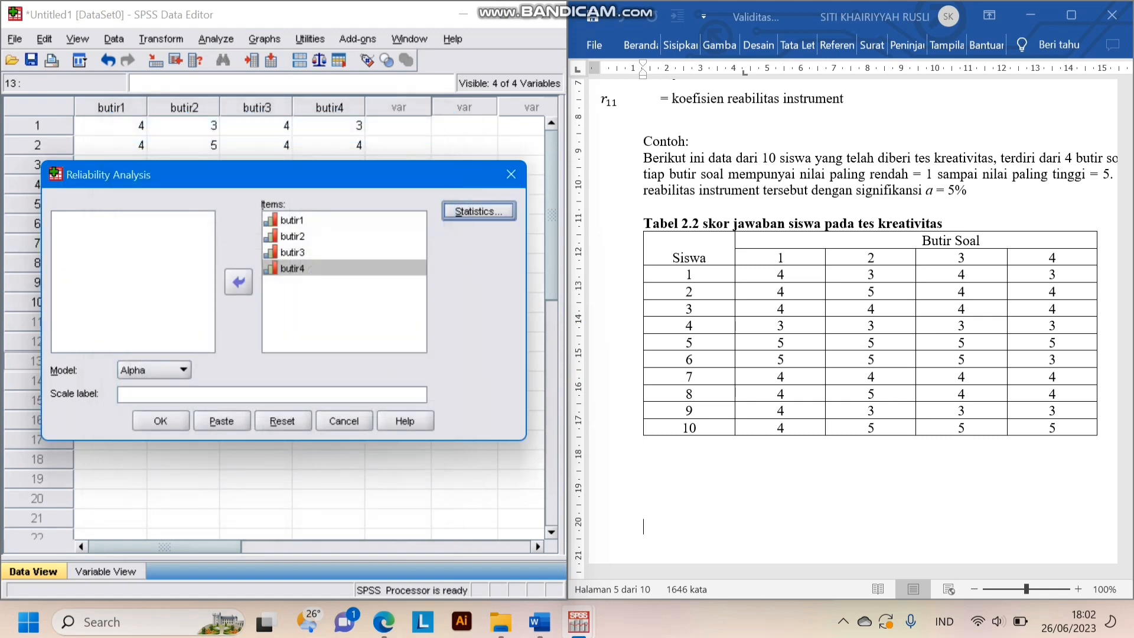
click(160, 421)
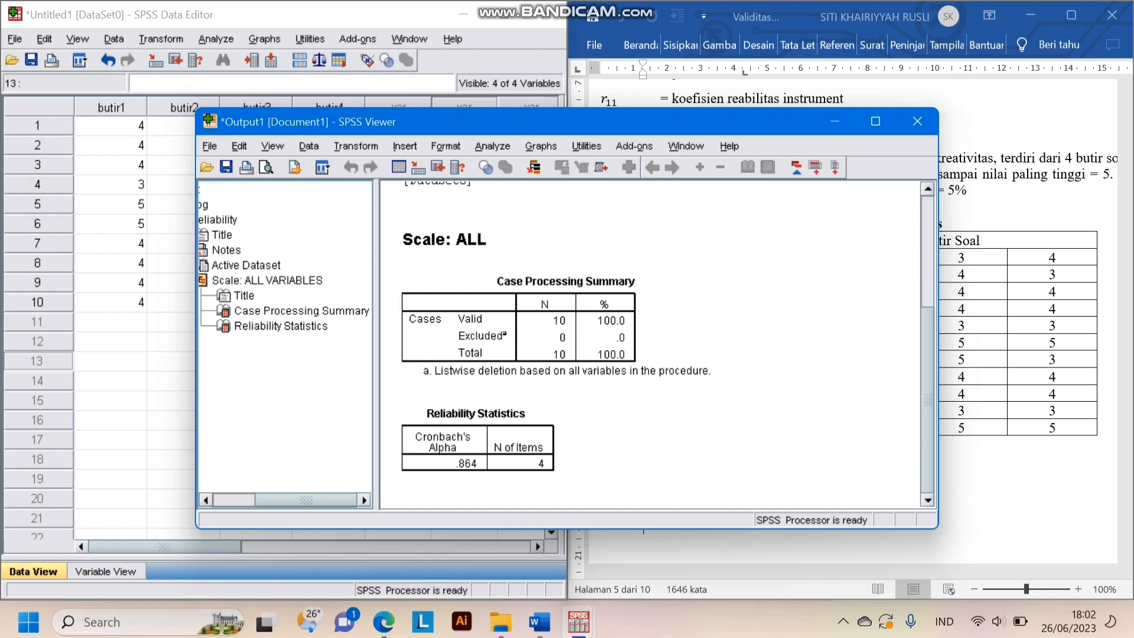
In the Word document, check the Cronbach's Alpha output against the manual r11 calculation, the written conclusion and the criteria in Tabel 2.1
click(539, 622)
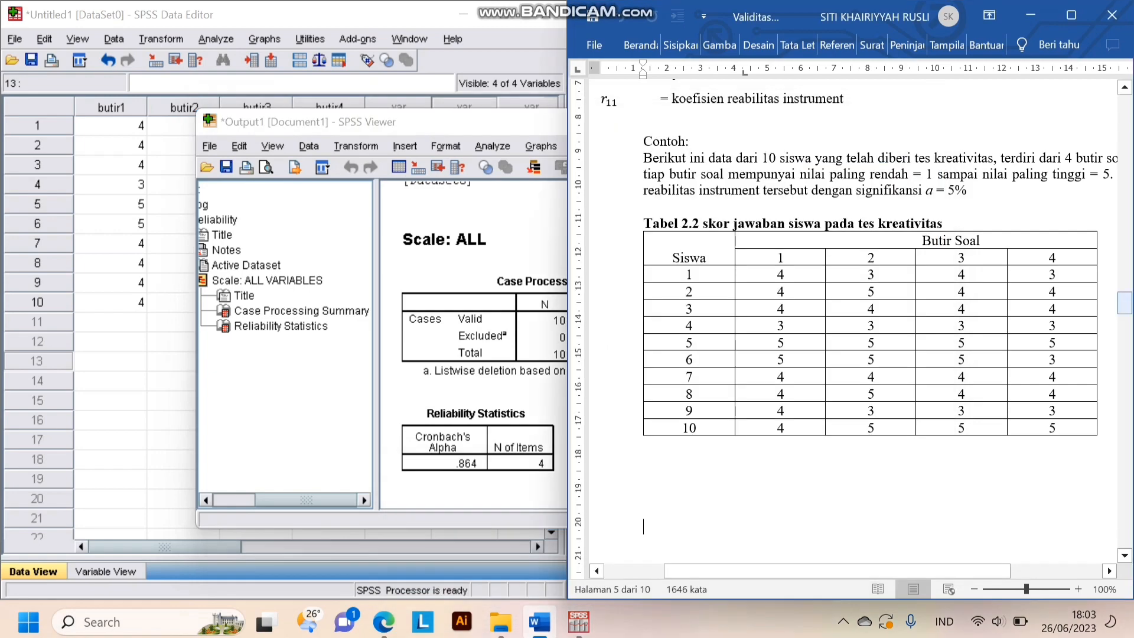
drag(1125, 302, 1125, 364)
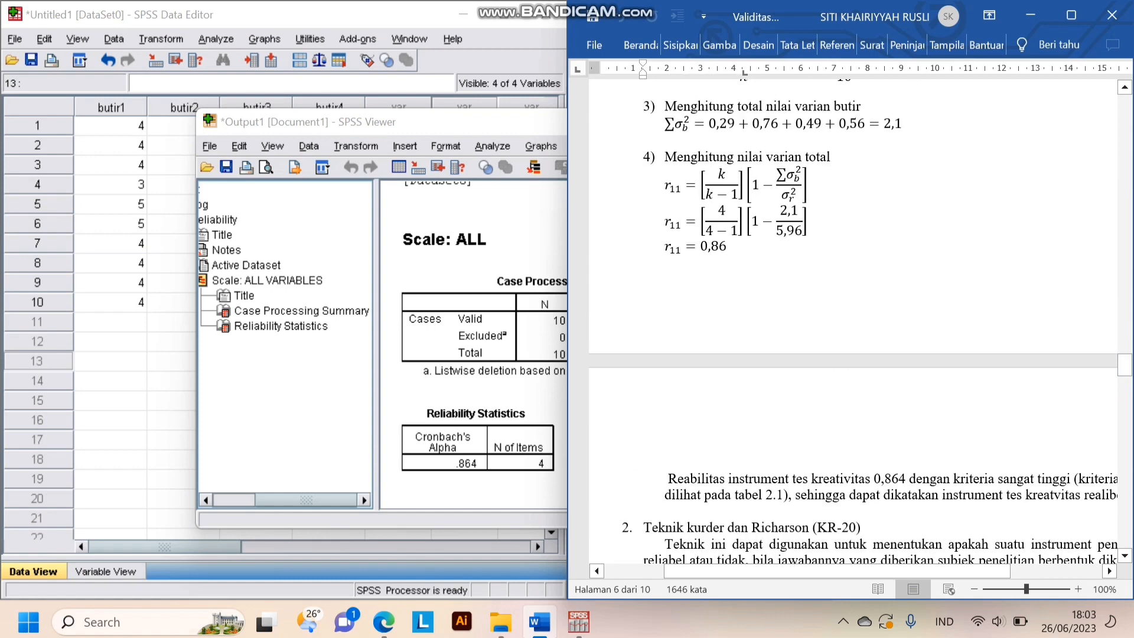
drag(837, 571, 864, 571)
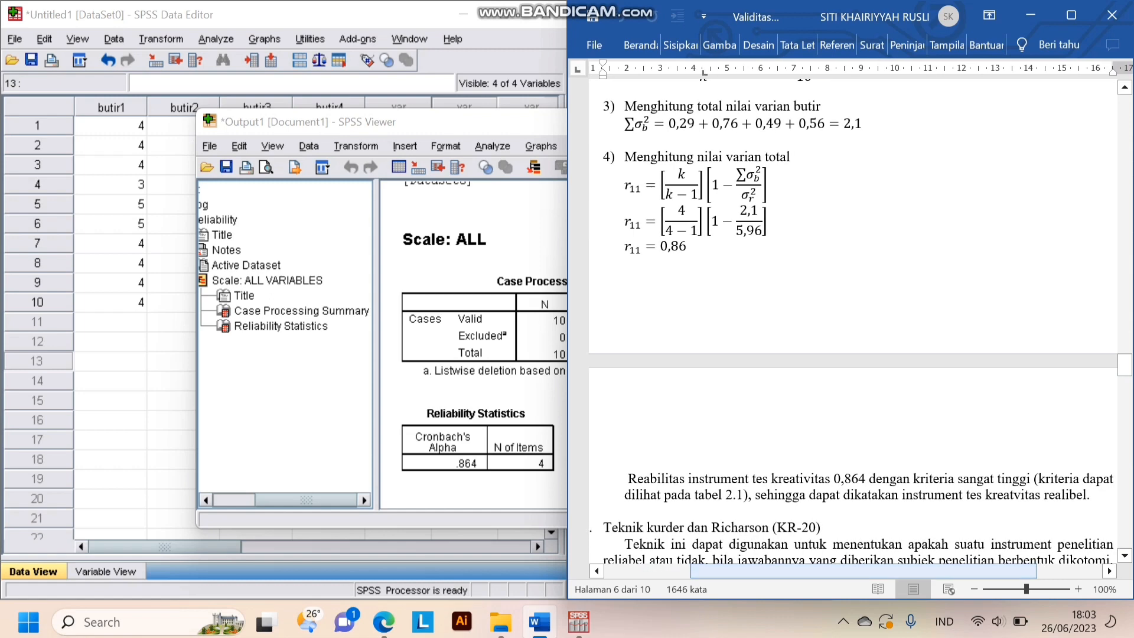
mouse_move(863, 571)
mouse_down()
mouse_move(895, 571)
mouse_move(857, 571)
mouse_move(884, 571)
mouse_up()
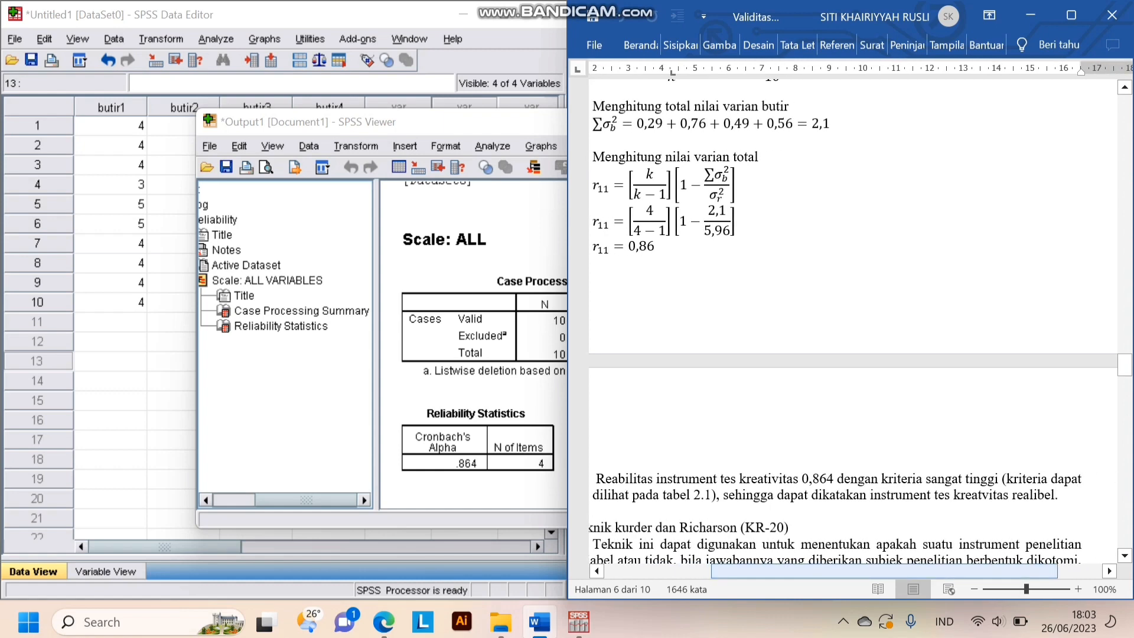
drag(1124, 365, 1124, 258)
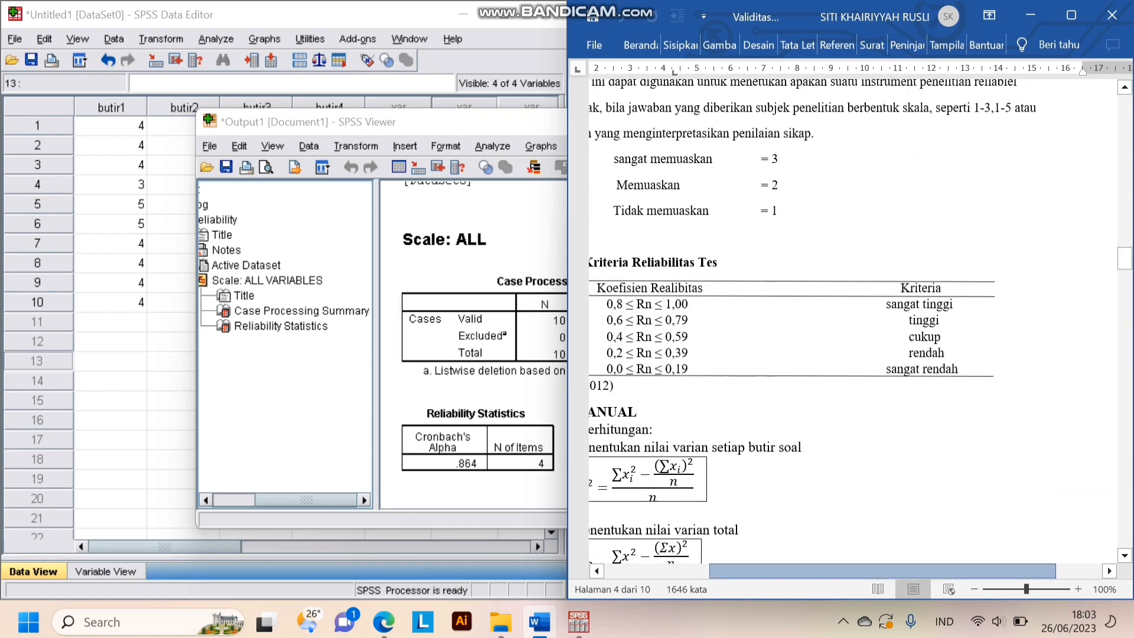
drag(884, 571, 825, 571)
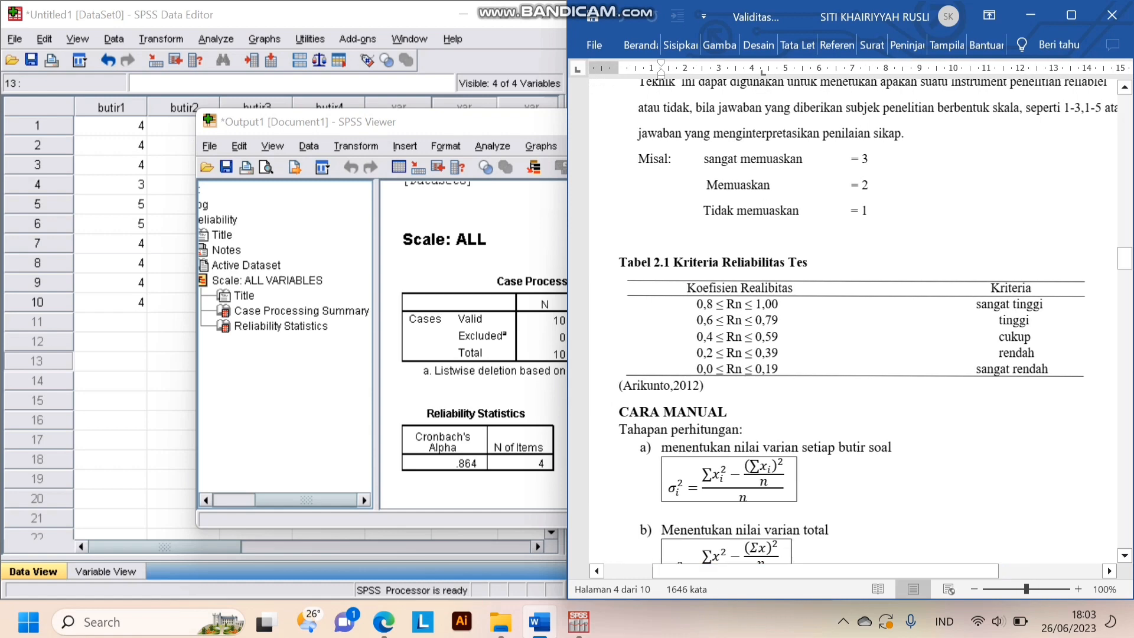